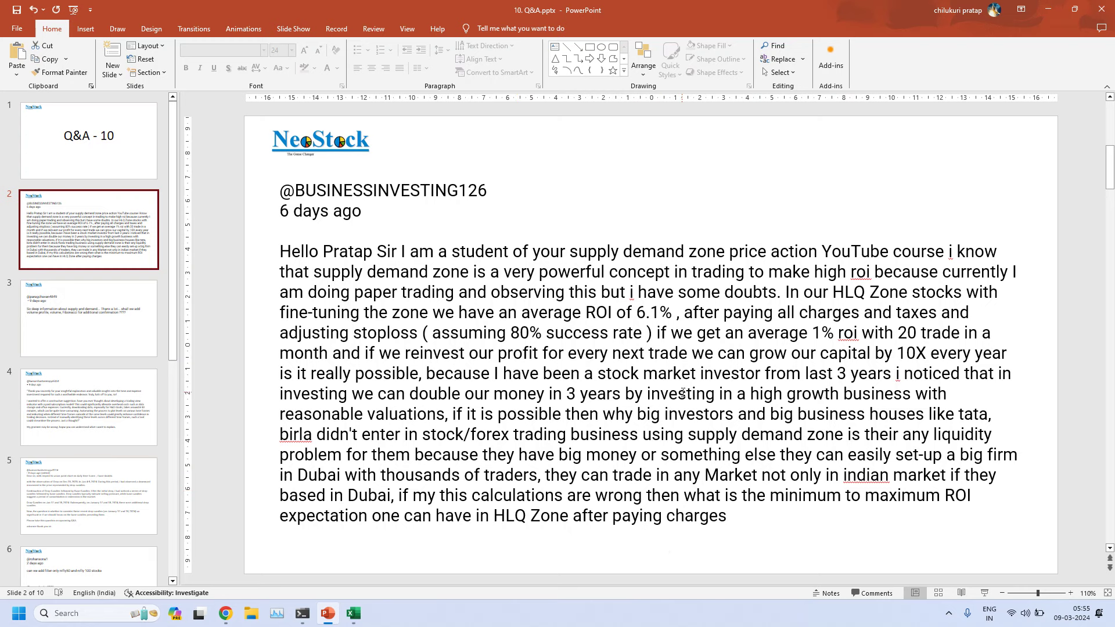
- Start the slide show from the current question slide and advance to the question about volume profile, volume and Fibonacci
key("alt+Tab")
key("alt+Tab")
left_click(988, 597)
left_click(660, 430)
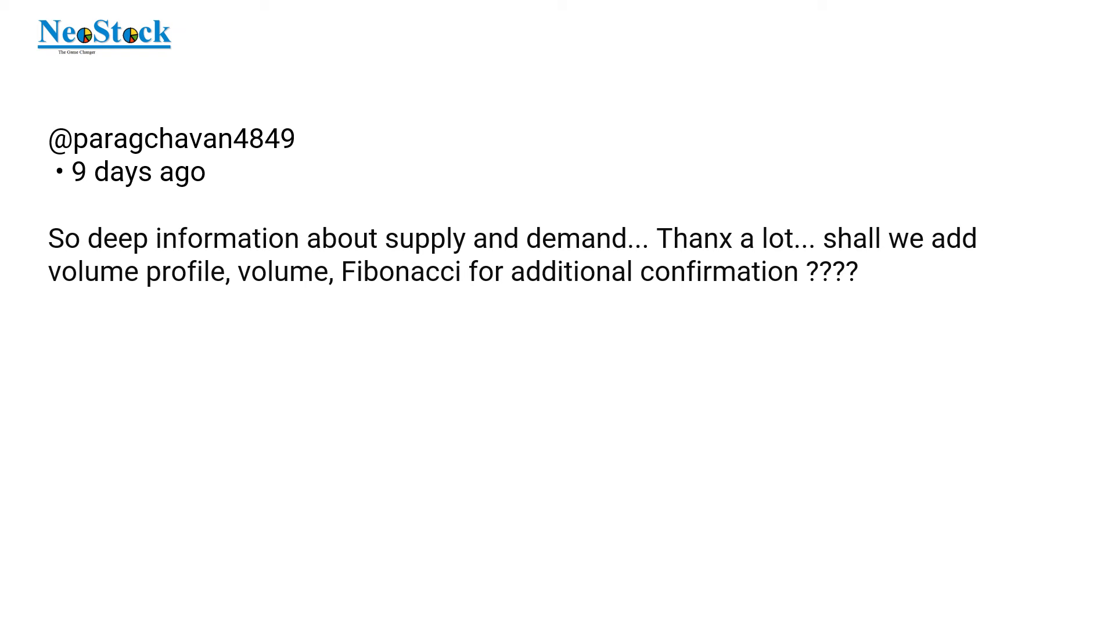
- Switch to Chrome and open the full "Terminology of NeoStock Supply Demand Zone Reports" playlist on the NeoStock YouTube channel
key("alt+Tab")
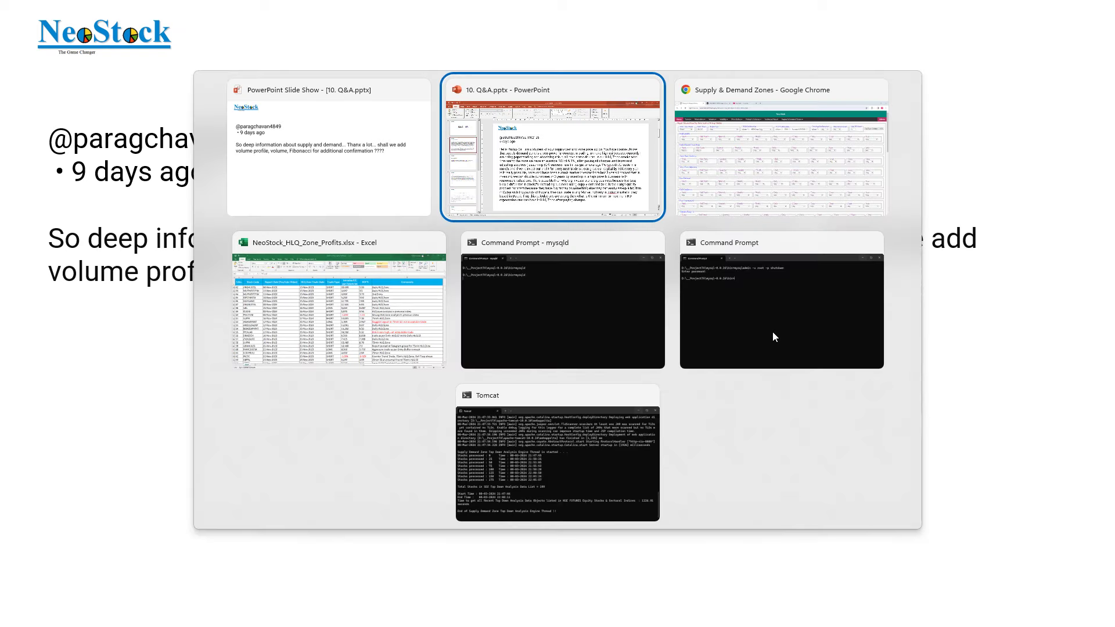
key("alt+Tab")
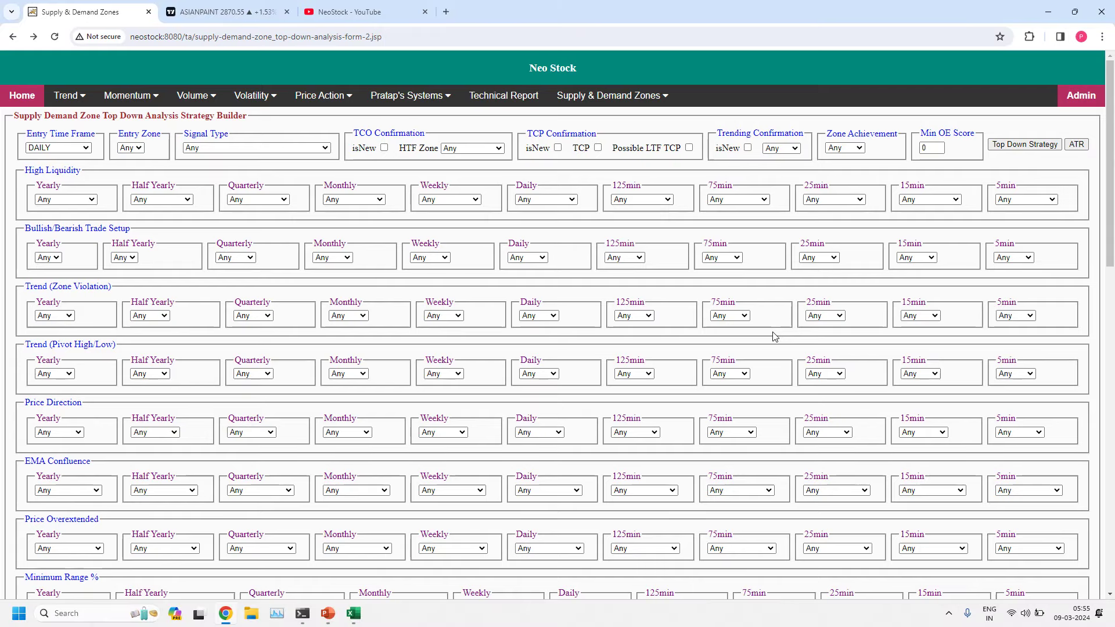
left_click(372, 12)
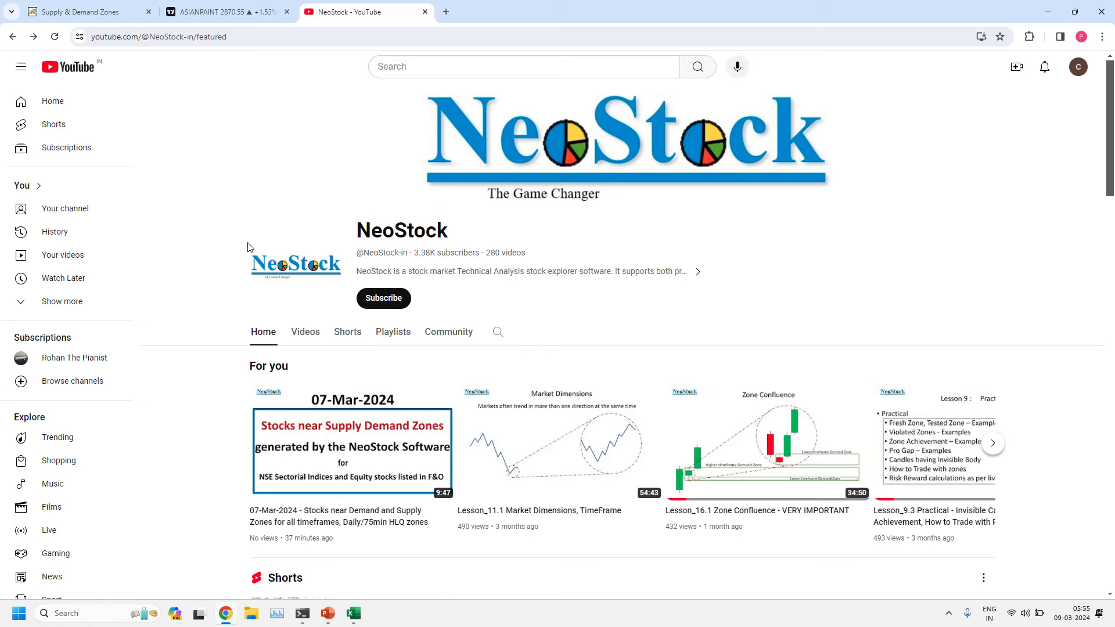
left_click(395, 337)
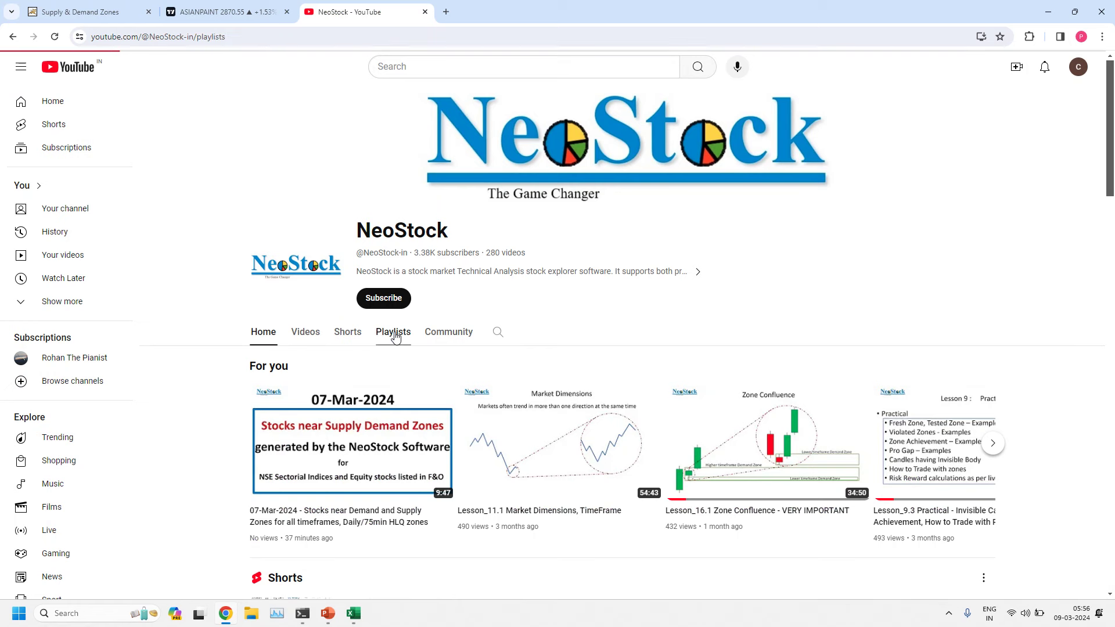
scroll(675, 248, "down", 2)
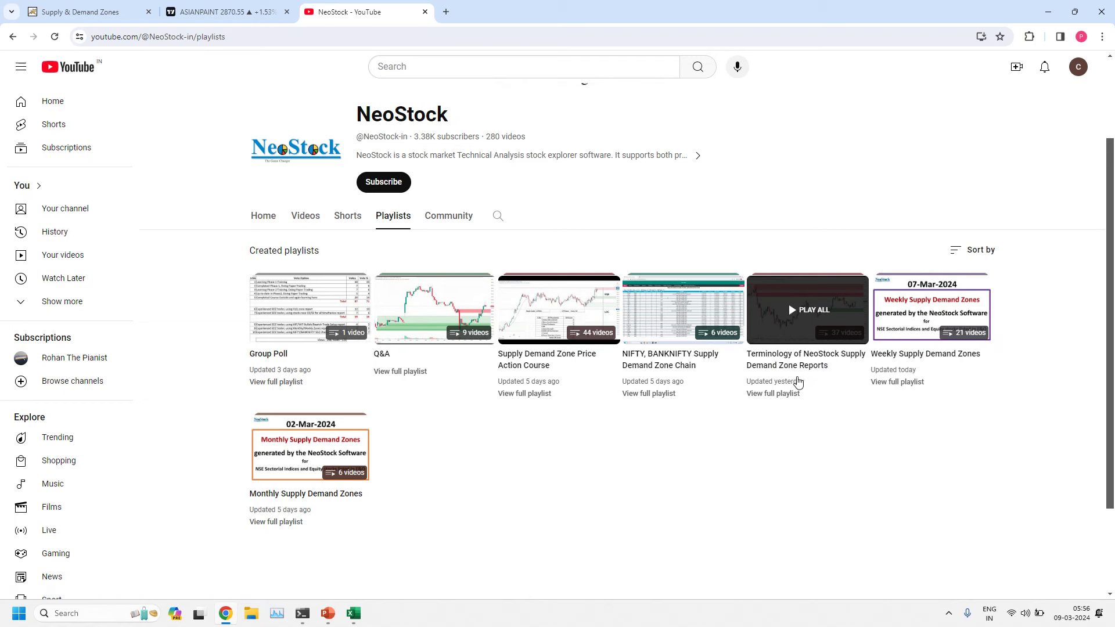
left_click(771, 396)
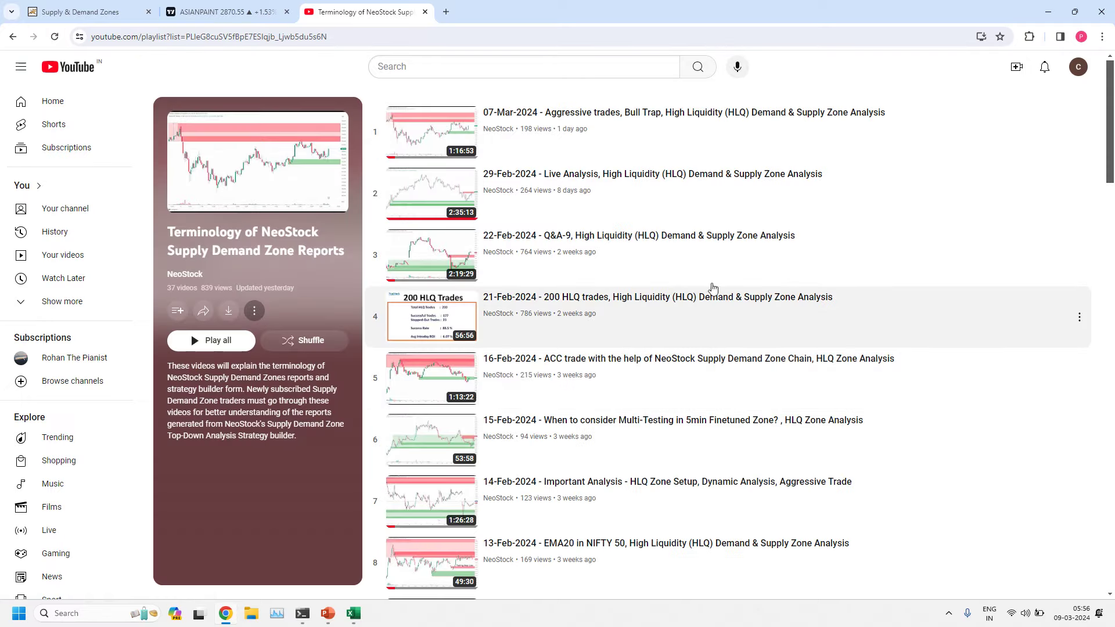
- Look through the playlist's videos and search the page for "volume", then close the search
scroll(627, 368, "down", 1)
scroll(755, 401, "down", 10)
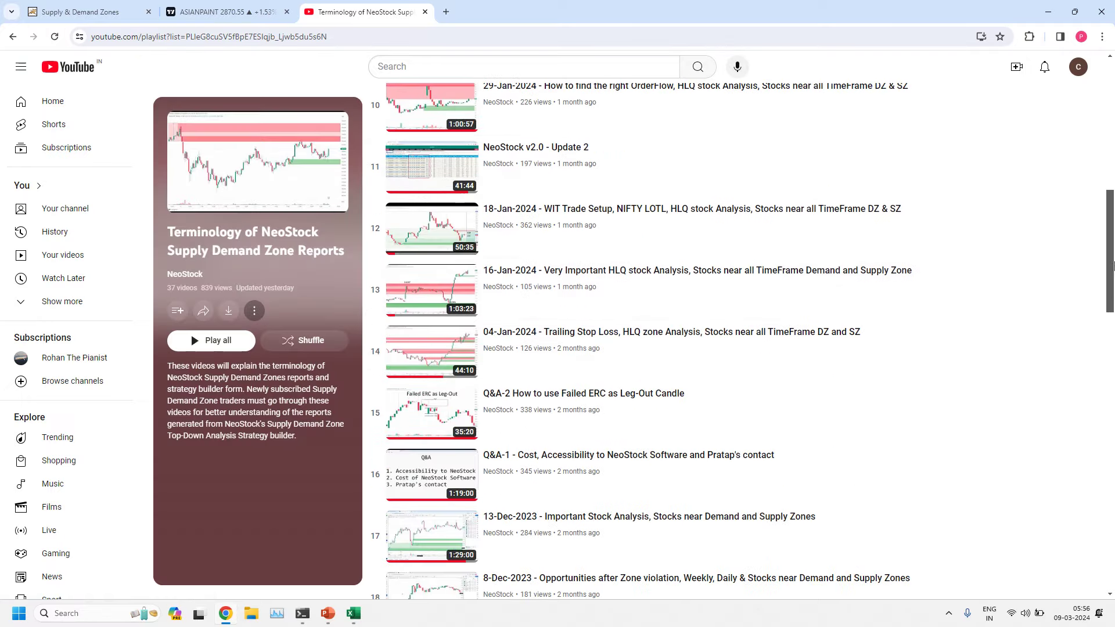
left_click_drag(1112, 268, 1103, 115)
scroll(741, 579, "down", 5)
scroll(741, 580, "up", 1)
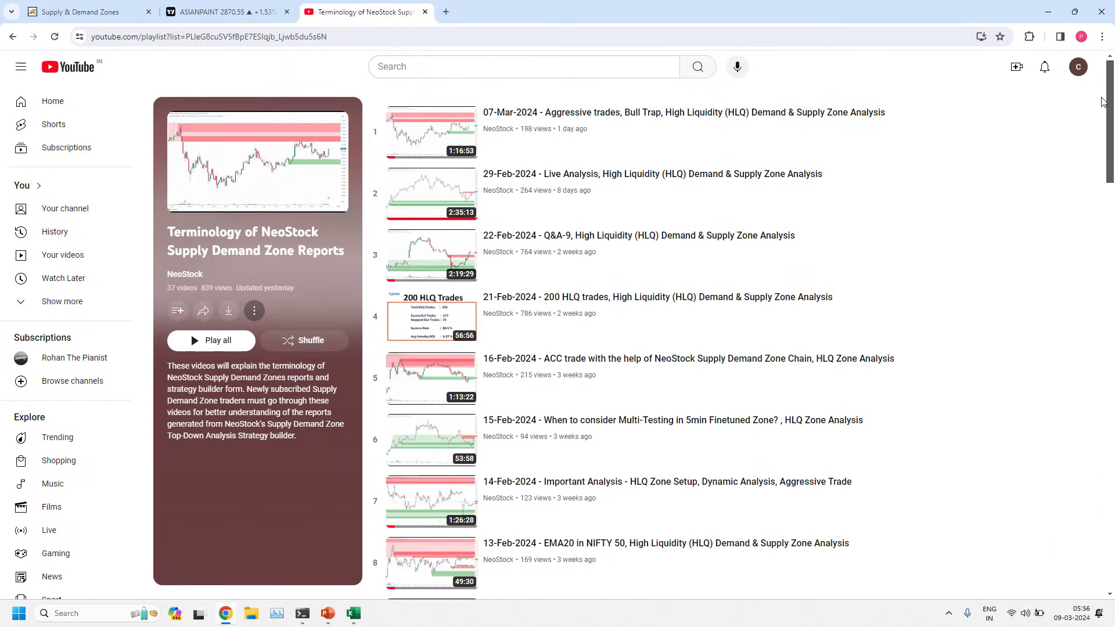
scroll(1057, 244, "down", 1)
scroll(1045, 249, "up", 1)
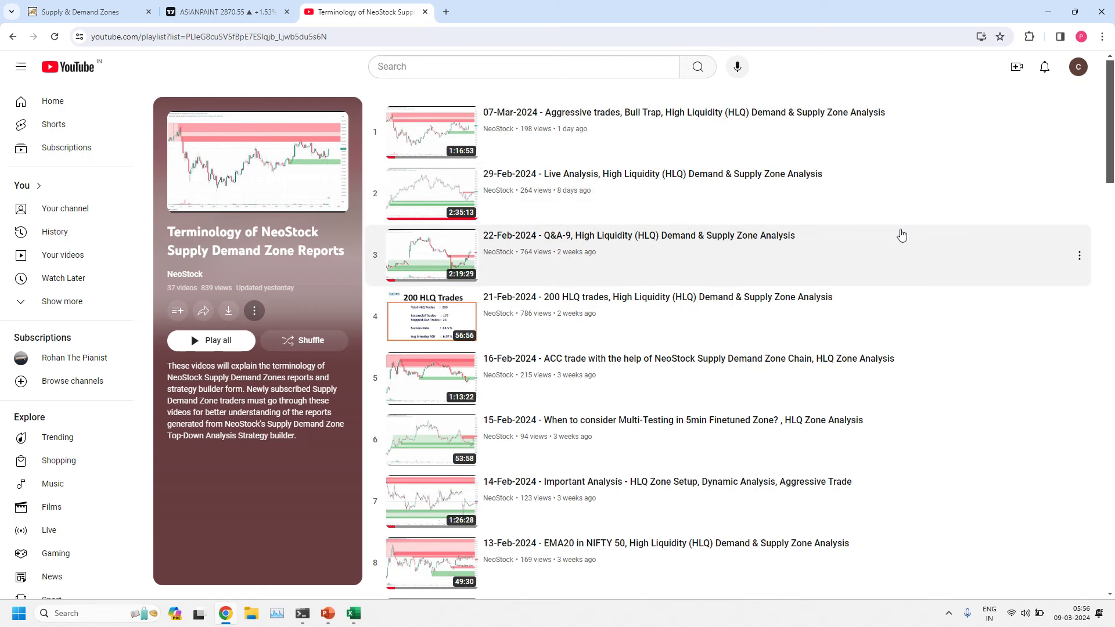
key("ctrl+f")
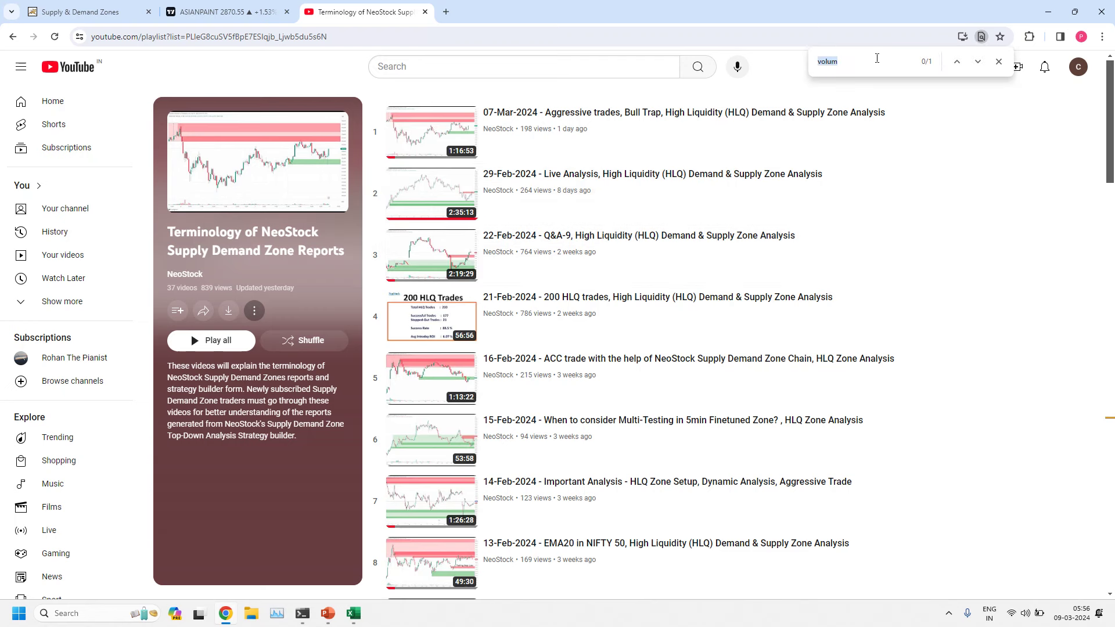
type("volume")
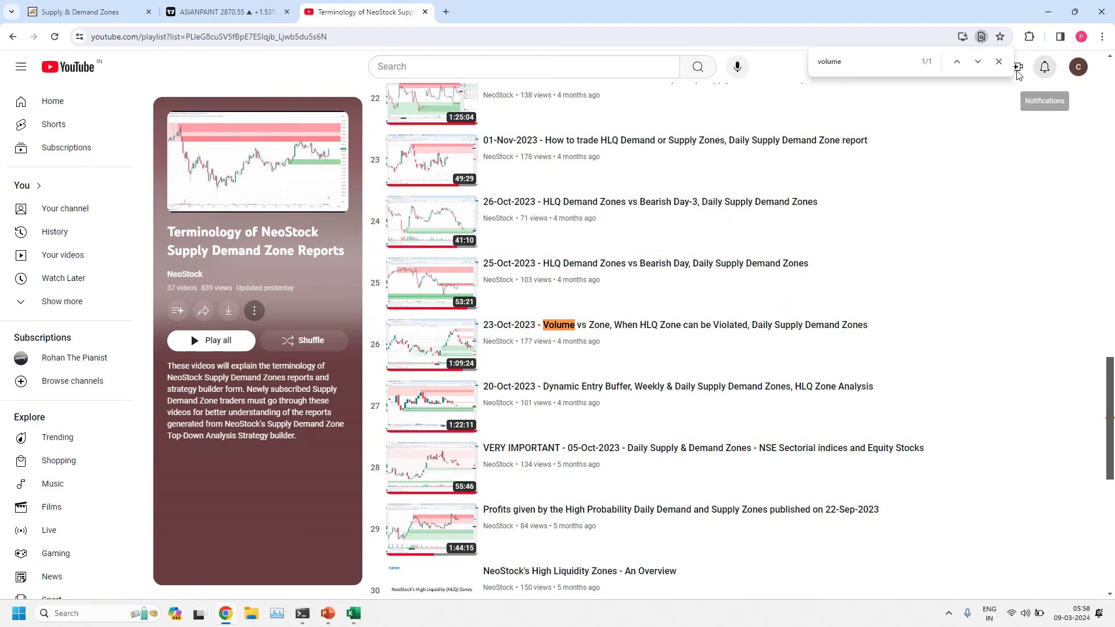
left_click(999, 66)
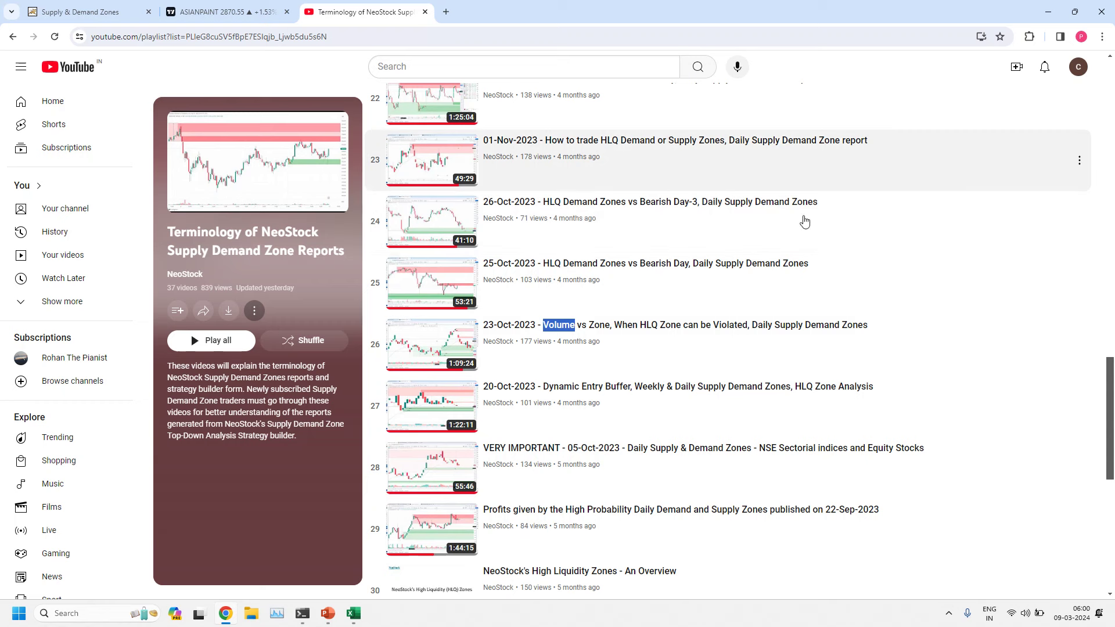
- Return to the Neo Stock web application and open the MACD trend indicator form
left_click(114, 18)
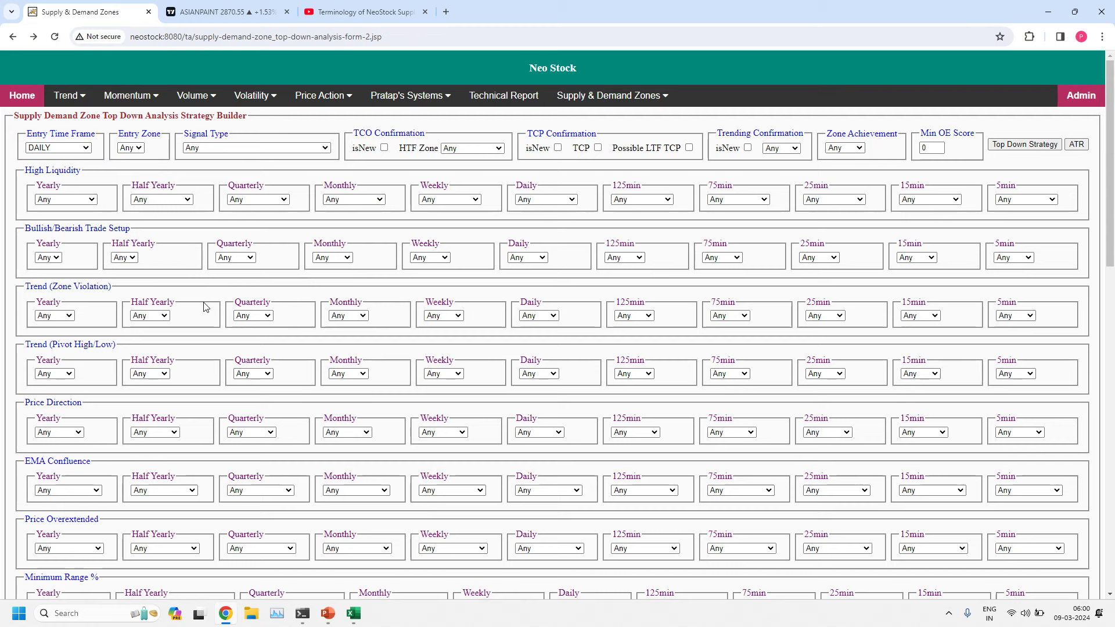
mouse_move(65, 102)
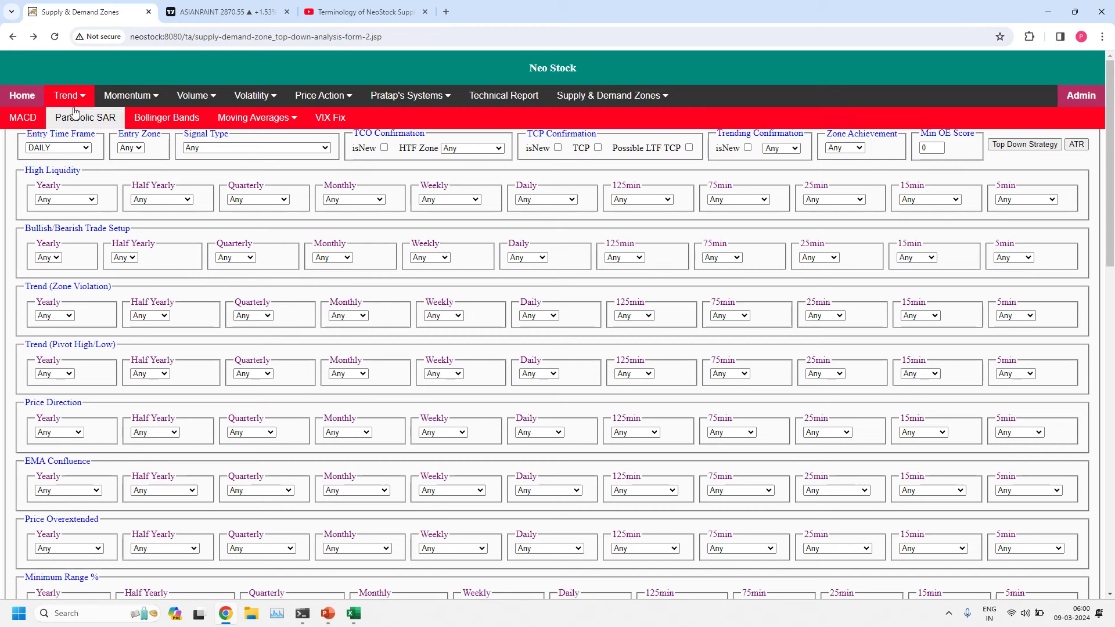
mouse_move(152, 99)
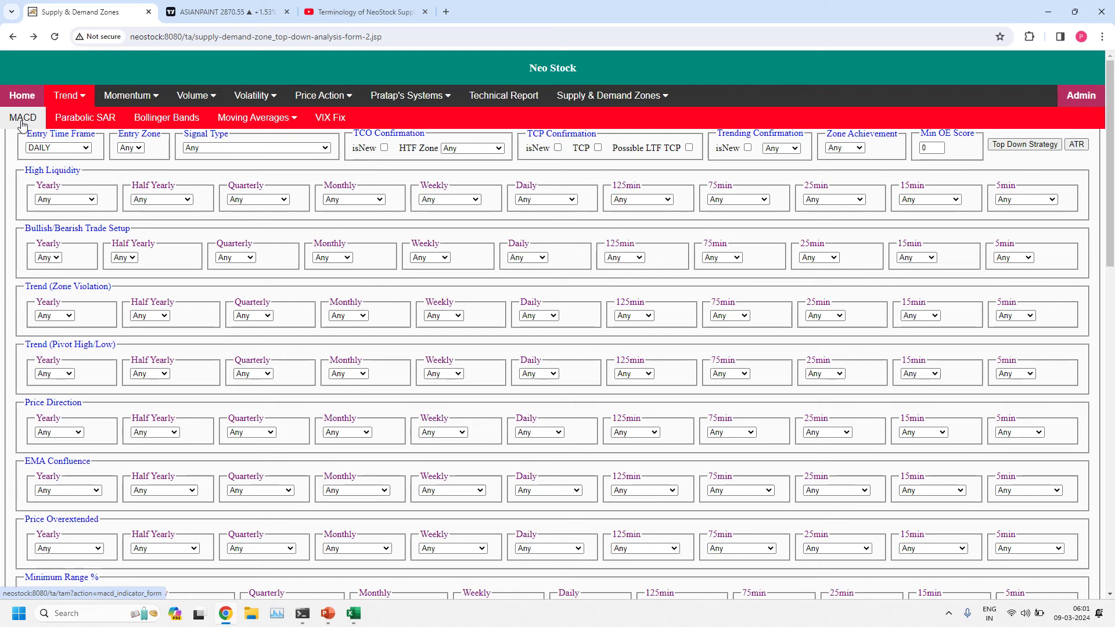
left_click(22, 119)
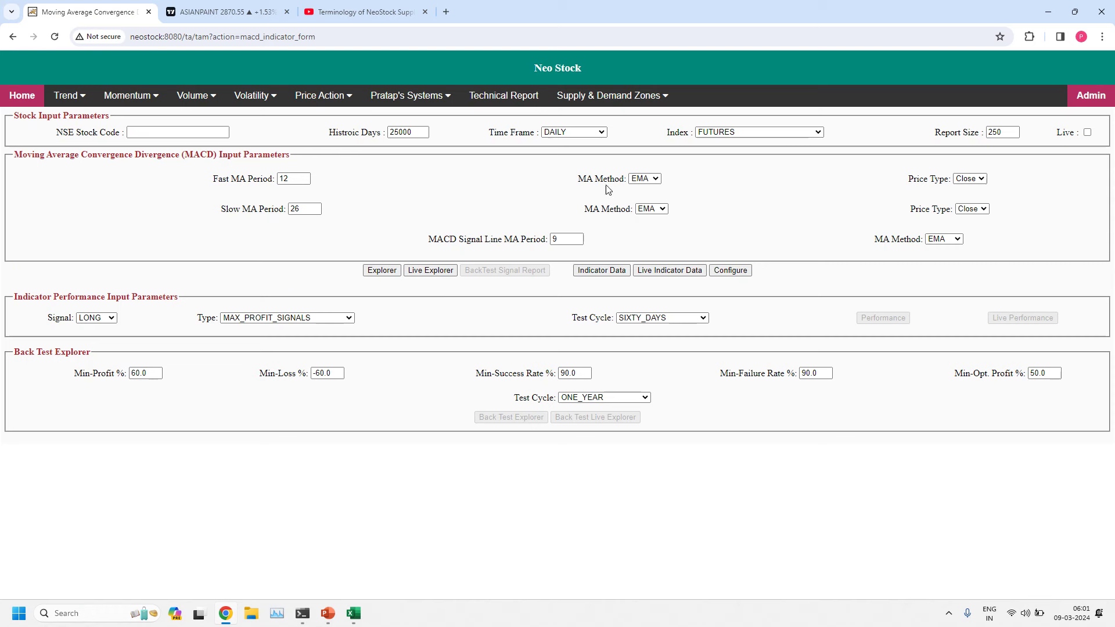
- Set the index to NIFTY 50 and the historic days to 2500, and run the MACD Explorer report
left_click(820, 133)
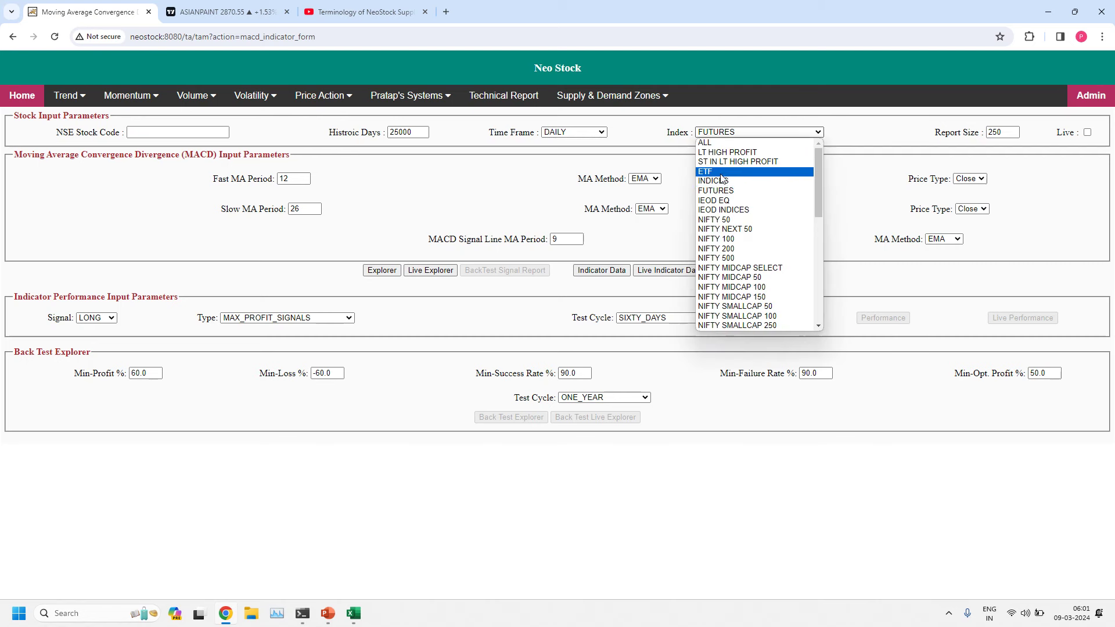
left_click(728, 223)
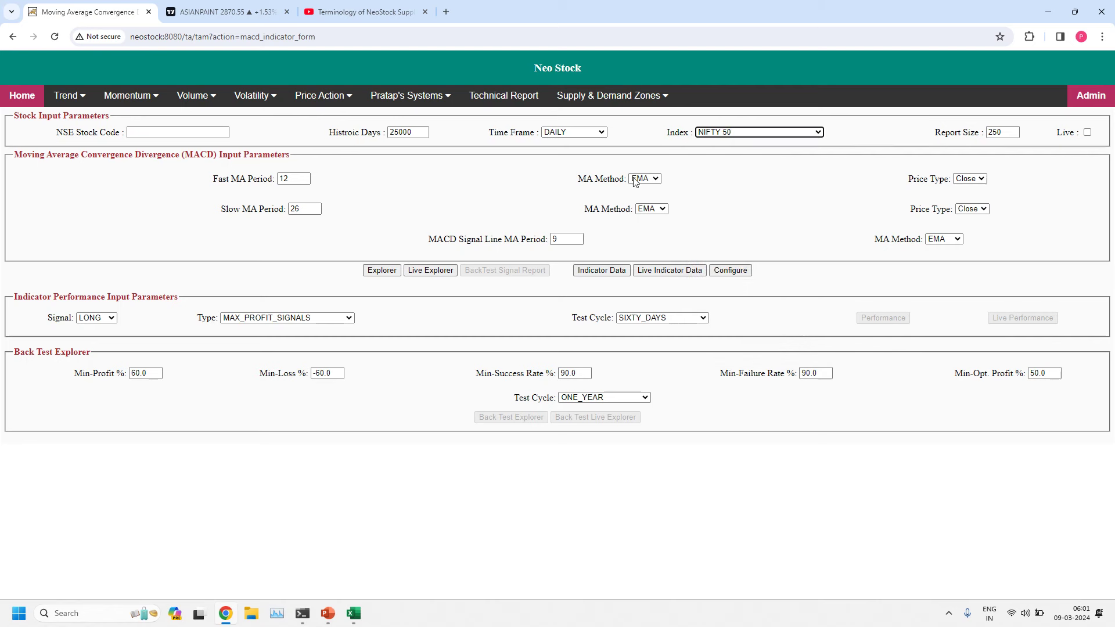
left_click(425, 132)
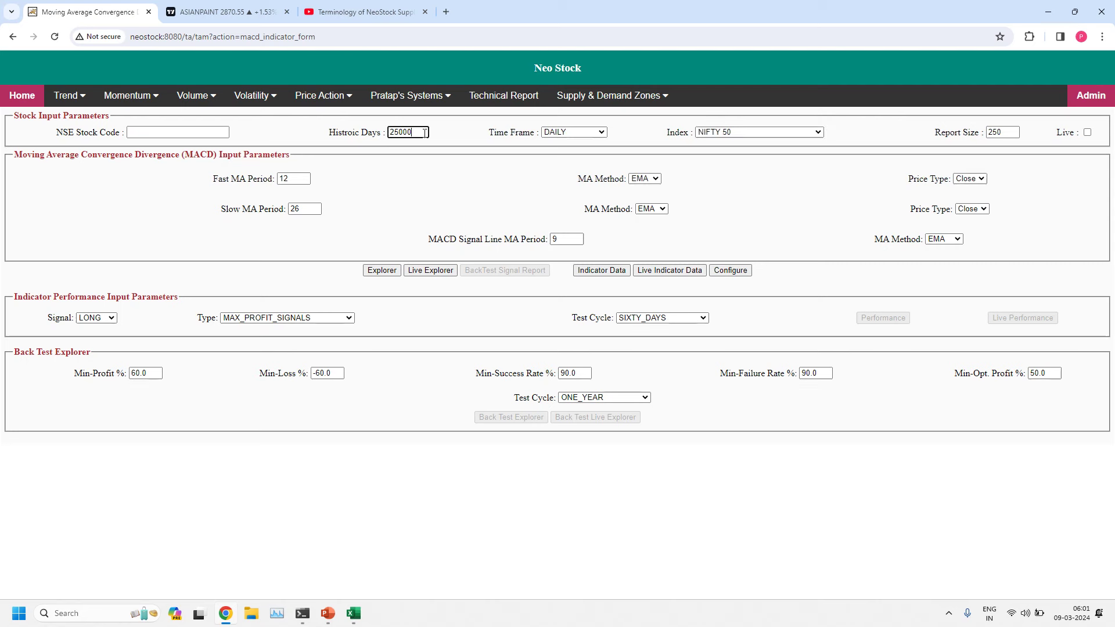
key("BackSpace")
left_click(376, 273)
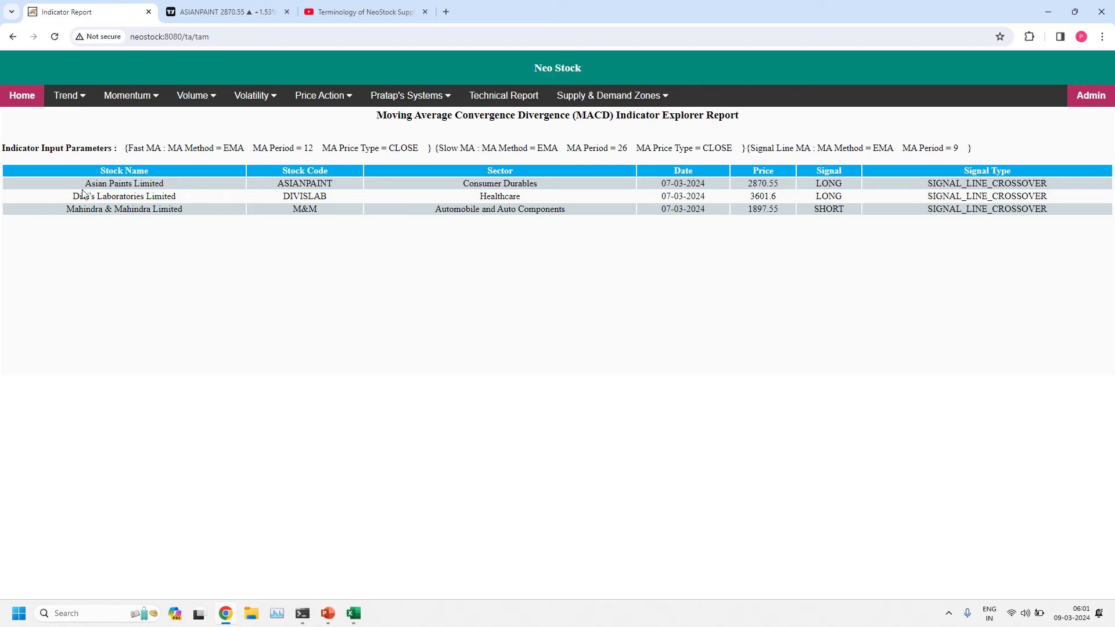
- Copy the stock code ASIANPAINT from the MACD Explorer report
left_click_drag(274, 184, 337, 180)
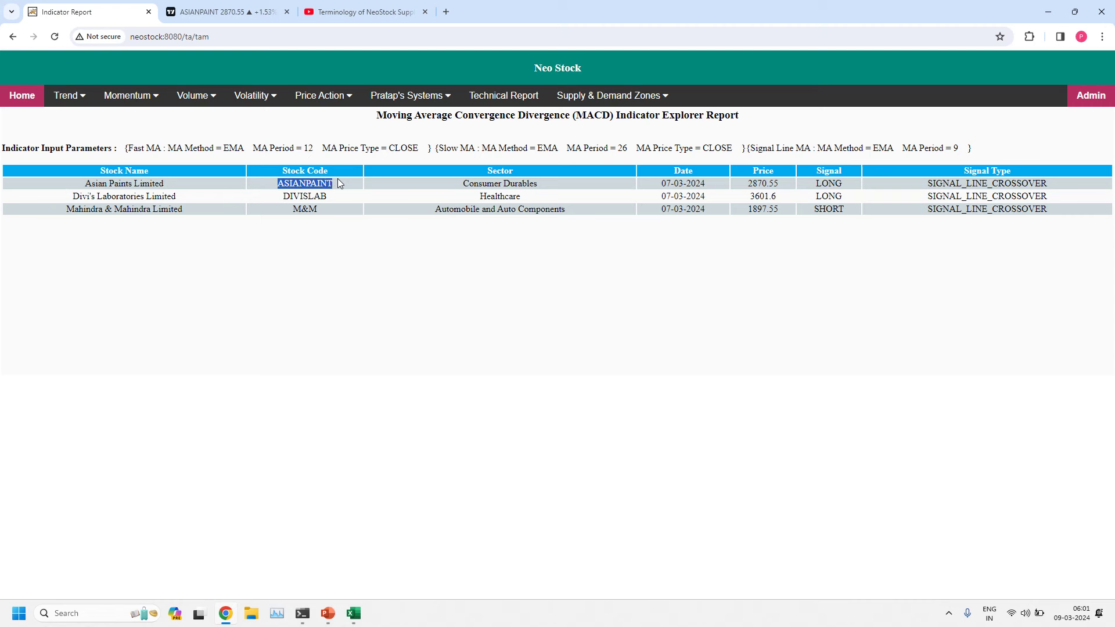
right_click(338, 180)
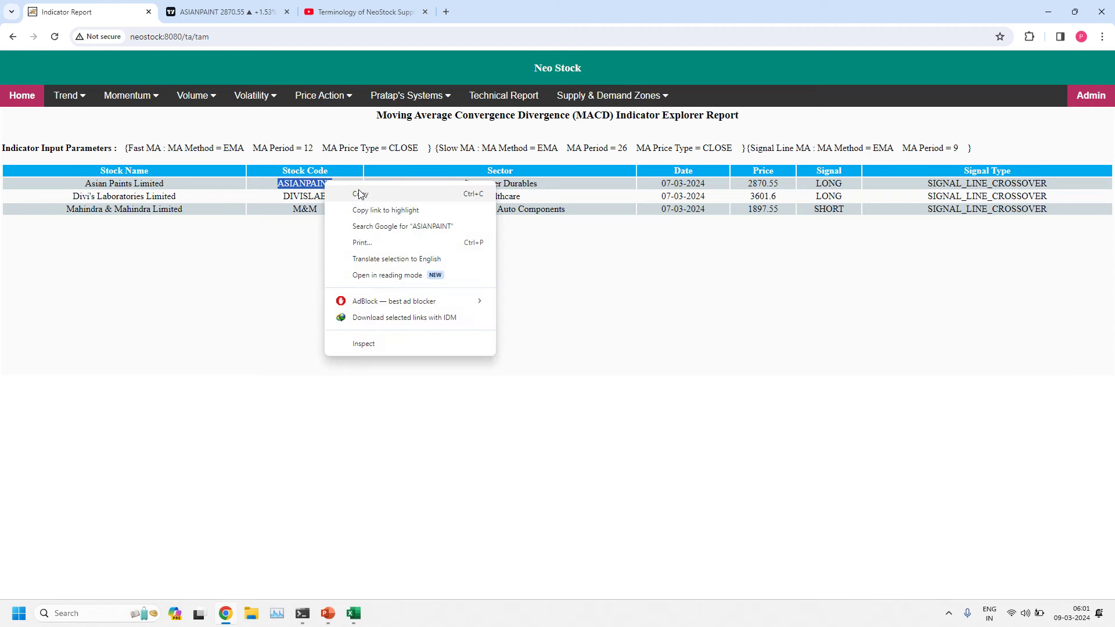
left_click(349, 186)
left_click(338, 177)
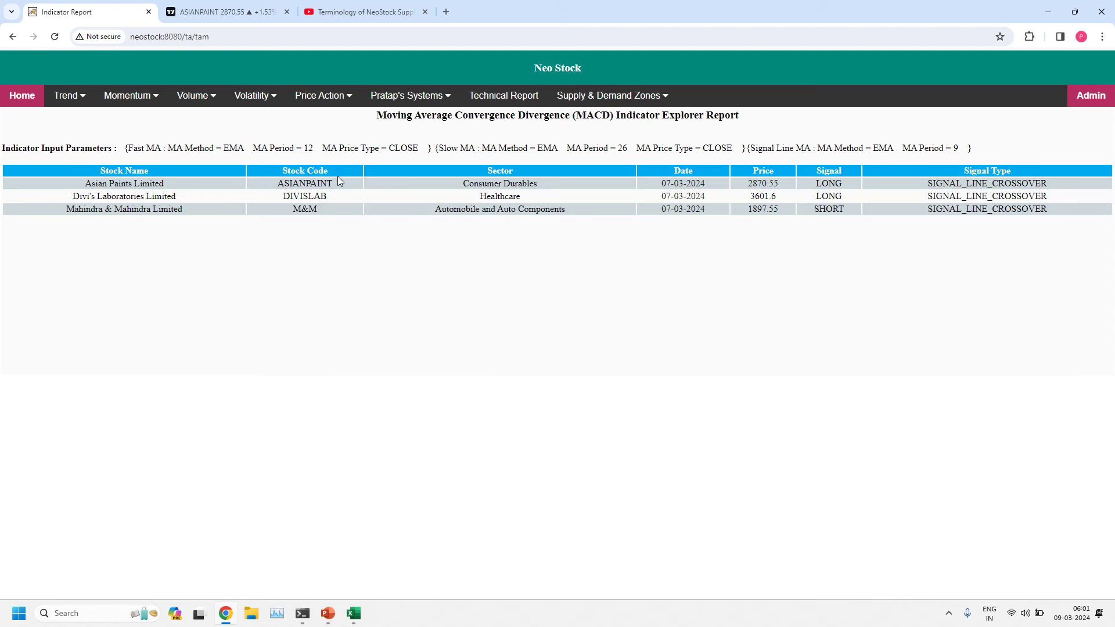
- Compare the latest daily candles on the Asian Paints TradingView chart with the stock's signal in the MACD Explorer report
left_click(249, 13)
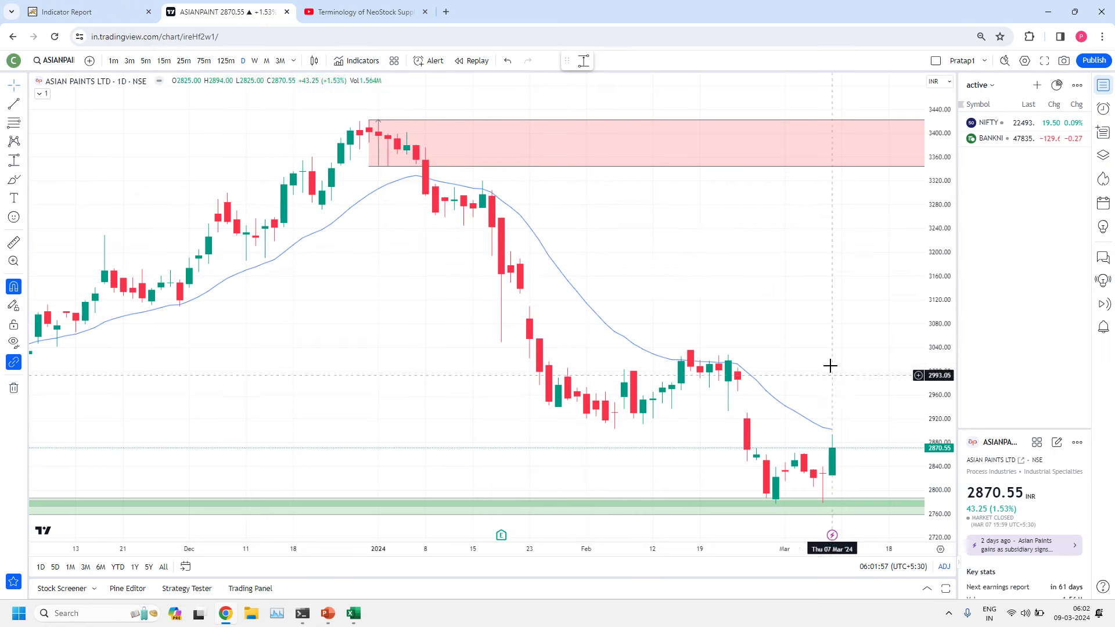
scroll(792, 339, "up", 4)
scroll(792, 340, "up", 2)
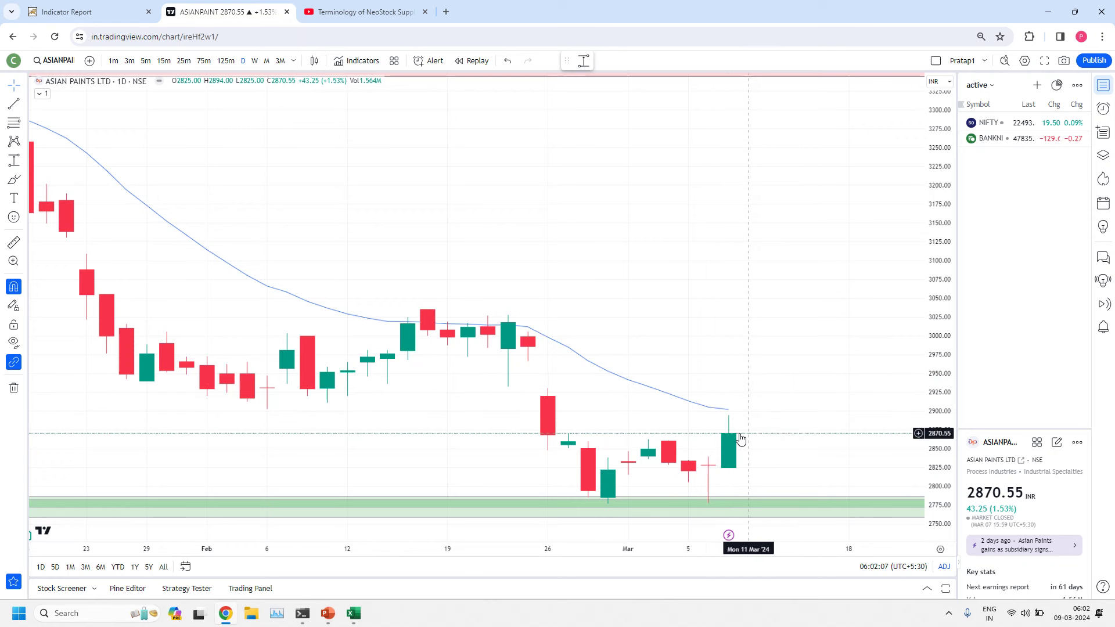
left_click(114, 18)
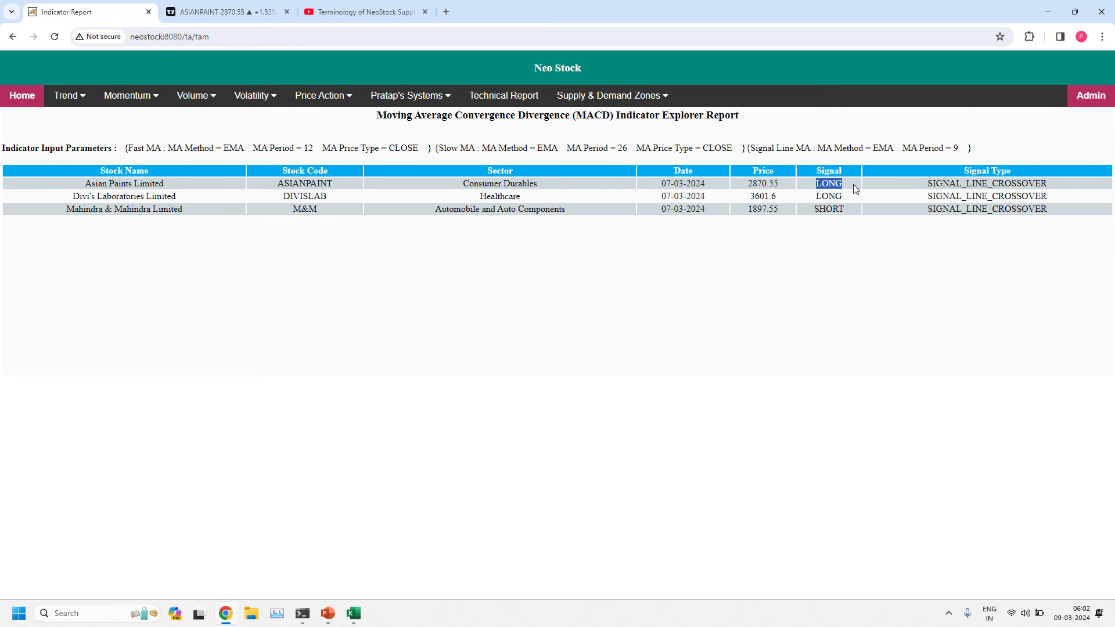
left_click(224, 11)
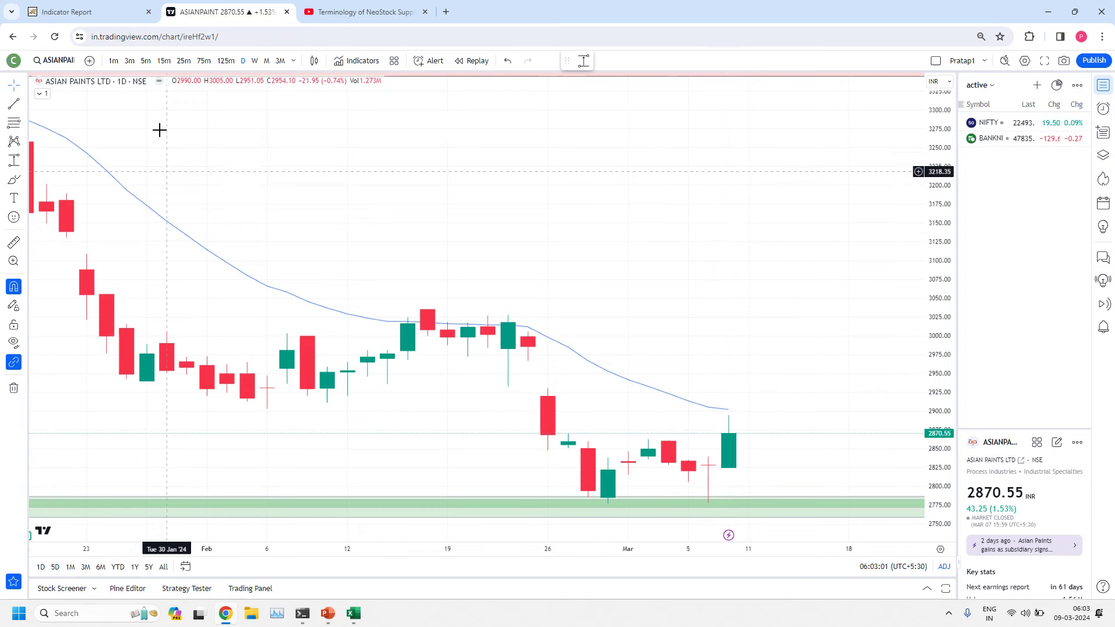
- Go back to the MACD form, enter ASIANPAINT as the NSE stock code and generate its Indicator Data report
left_click(103, 12)
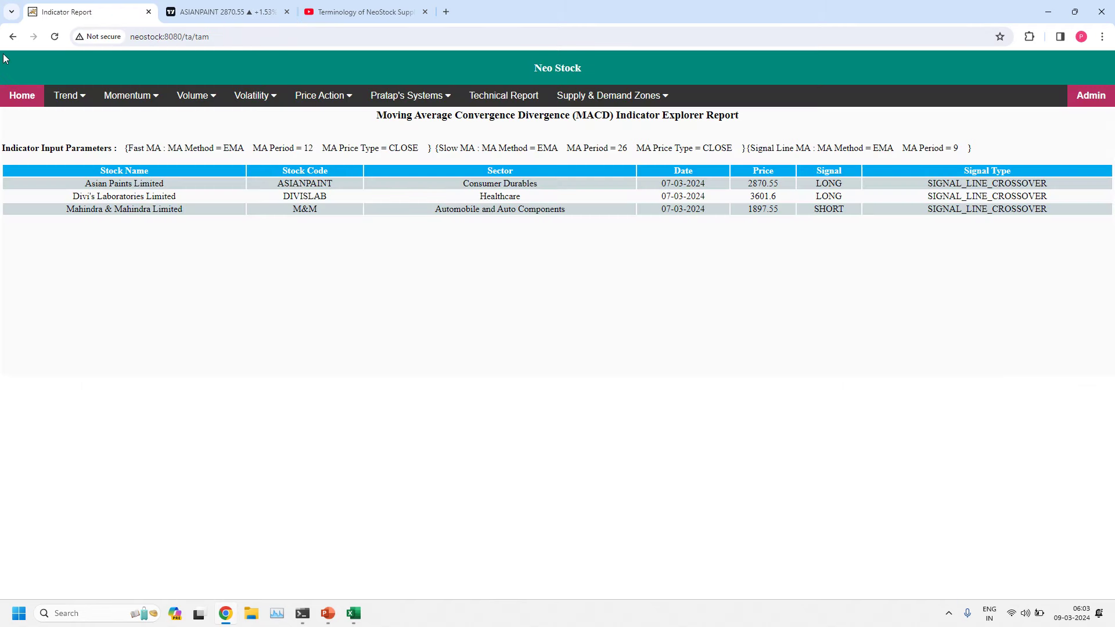
left_click(13, 36)
left_click(147, 134)
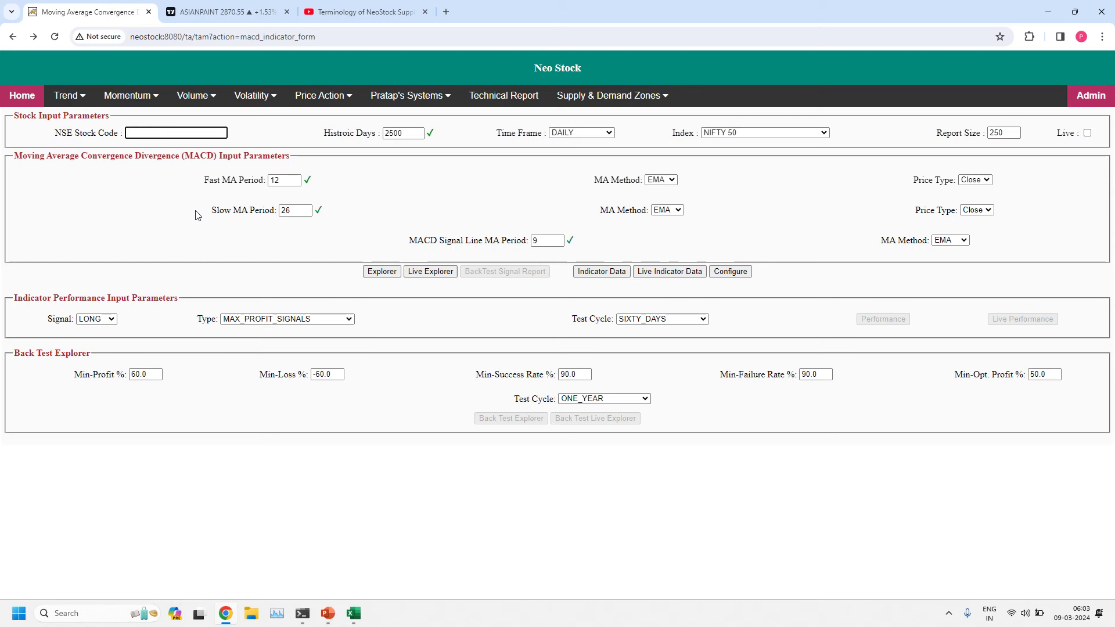
left_click(205, 12)
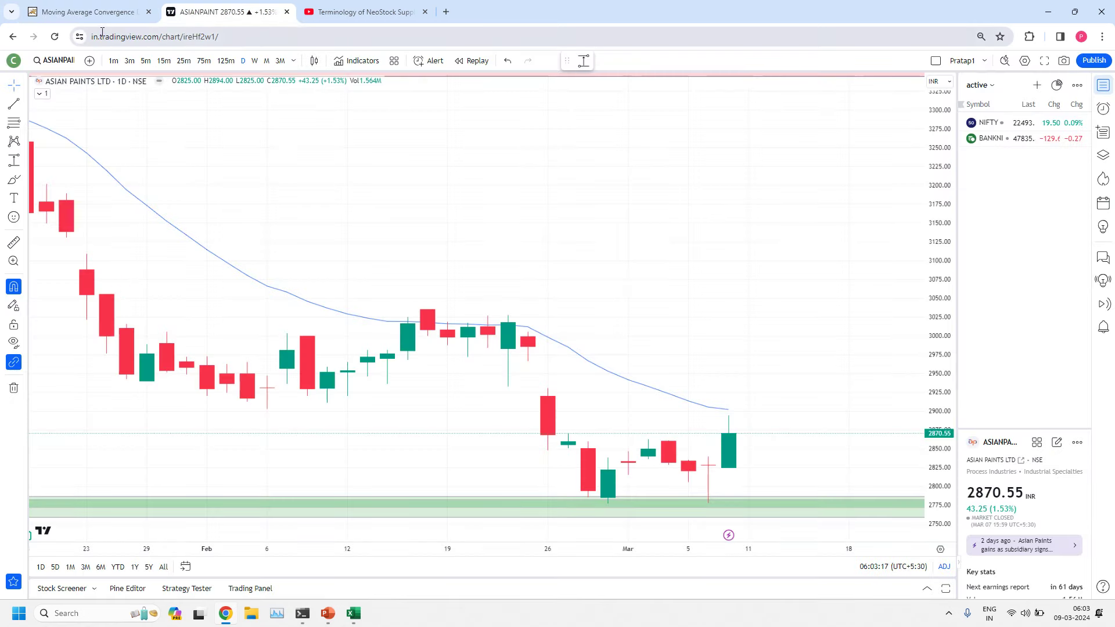
left_click(93, 12)
key("ctrl+v")
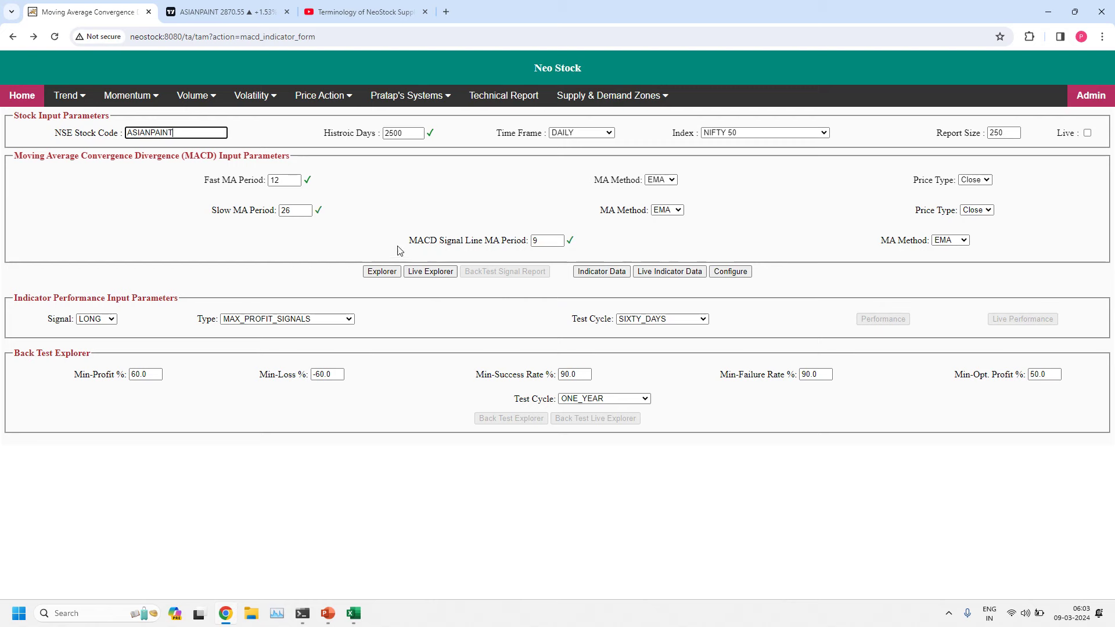
left_click(612, 273)
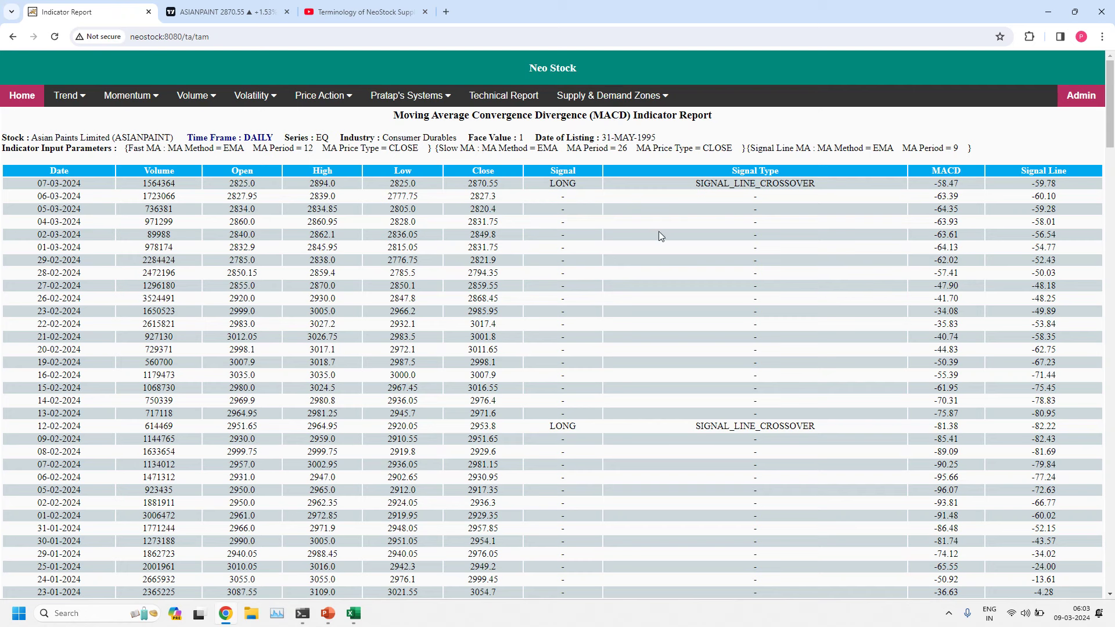
- Examine the signal and signal type in the 07-03-2024 row of the Asian Paints MACD report
double_click(553, 183)
left_click_drag(700, 183, 852, 183)
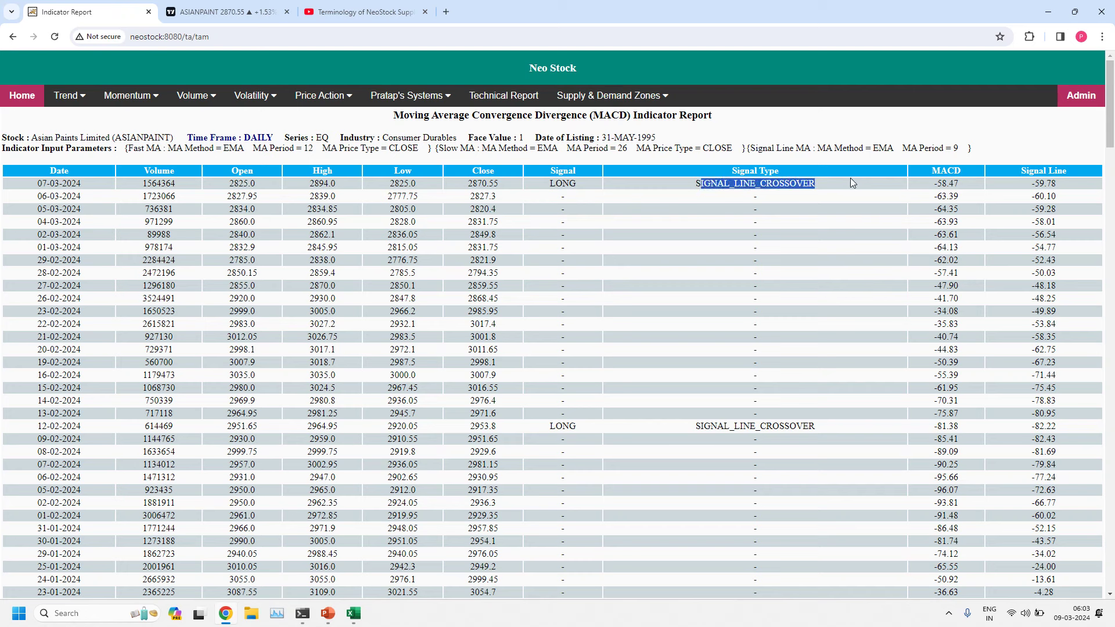
left_click(842, 176)
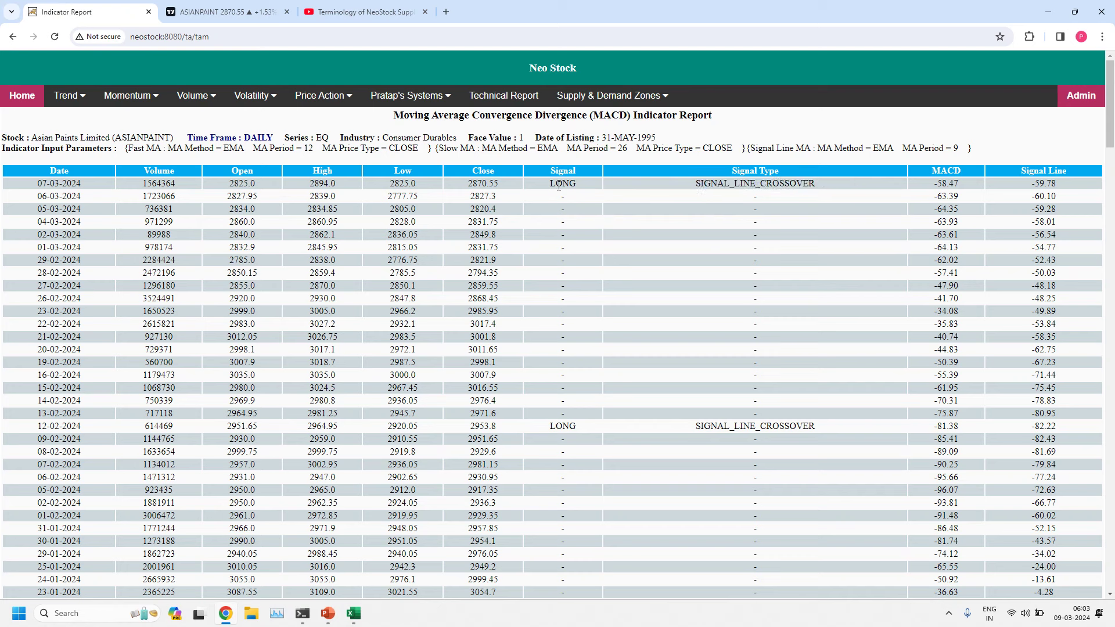
- Compare the 07-03-2024 volume with the volumes of the preceding days in the Asian Paints MACD report
left_click_drag(549, 184, 578, 185)
left_click(588, 193)
left_click_drag(145, 167, 180, 173)
left_click_drag(144, 249, 166, 248)
left_click_drag(146, 234, 182, 213)
left_click(162, 220)
left_click_drag(143, 184, 176, 185)
- Switch to the Asian Paints TradingView chart and place a horizontal line at 2894.00, the high of the latest daily candle
left_click(219, 12)
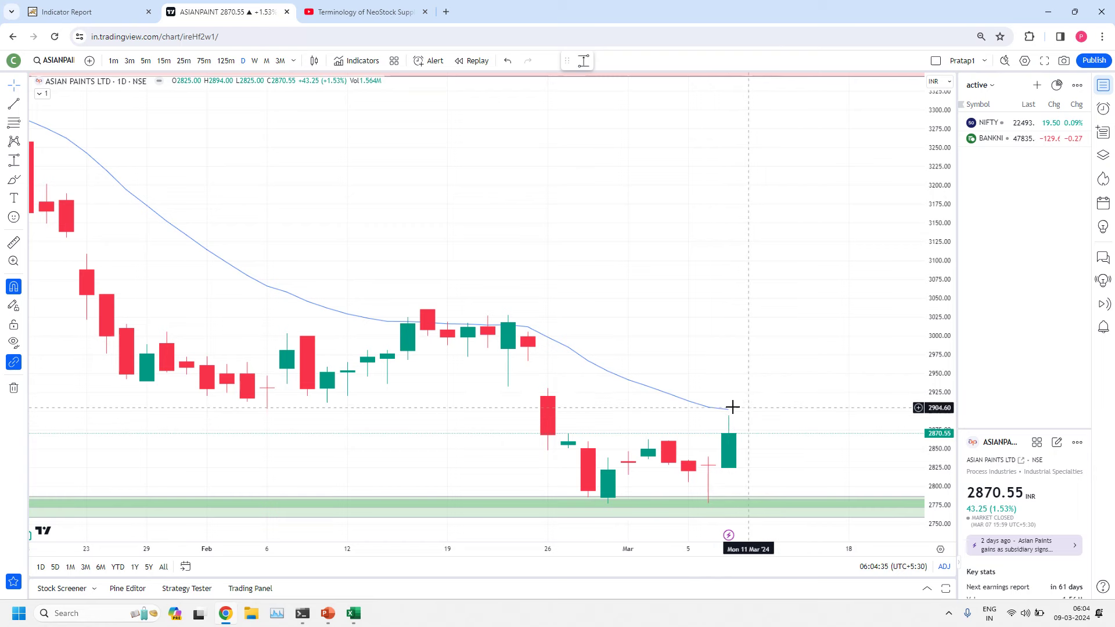
left_click(25, 107)
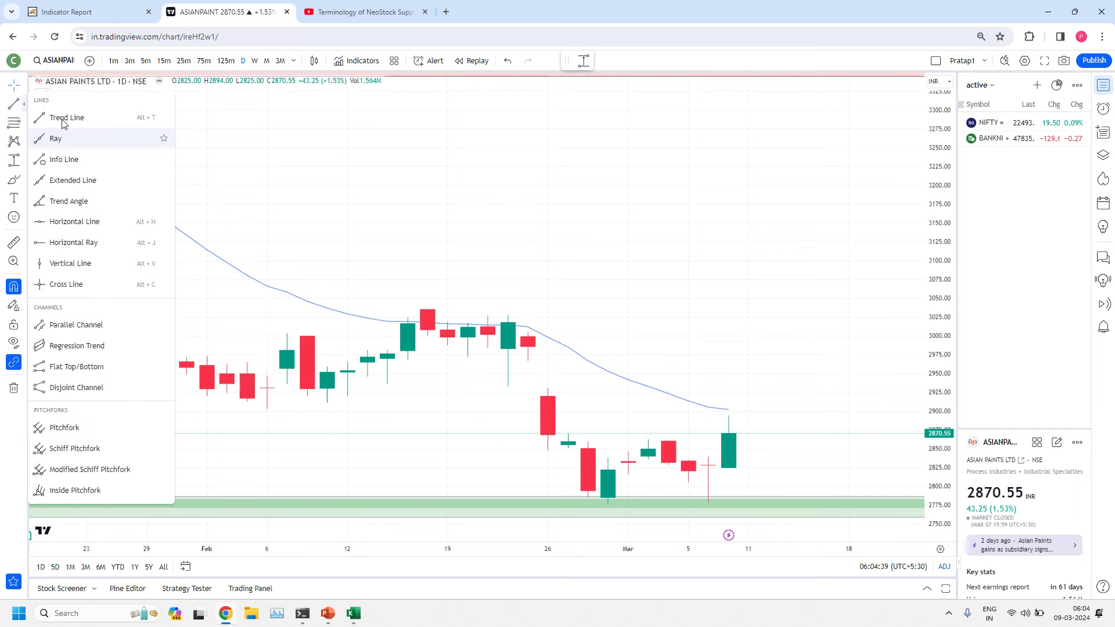
left_click(74, 223)
left_click(725, 408)
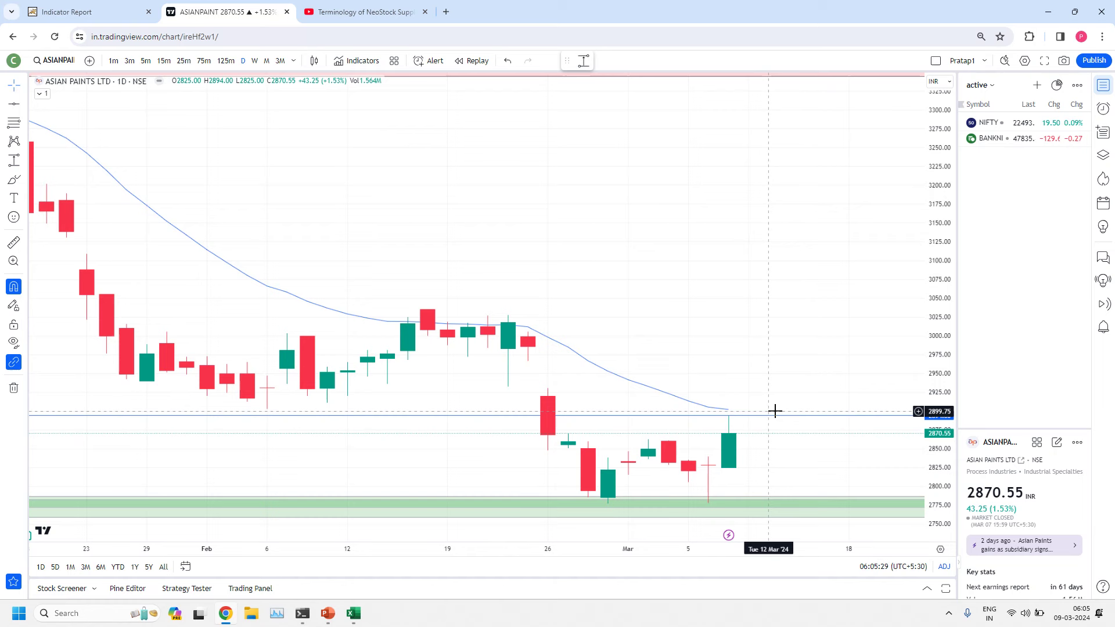
- Examine on the daily chart where the green demand zone originates around 13 April 2023
scroll(481, 368, "down", 6)
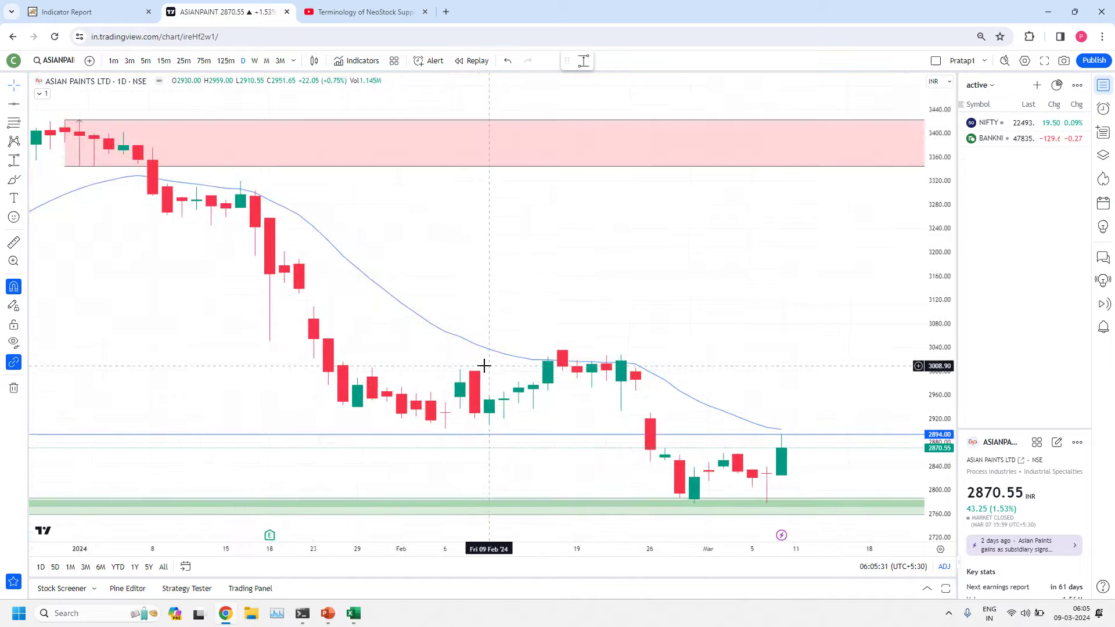
scroll(220, 440, "down", 3)
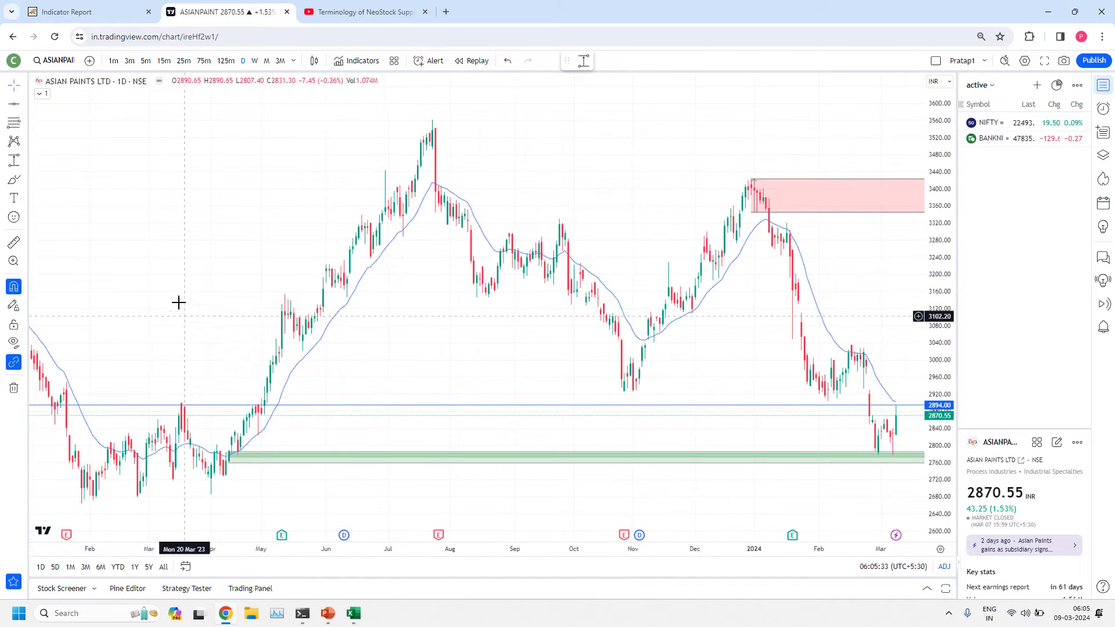
left_click_drag(177, 302, 625, 272)
scroll(606, 331, "up", 2)
scroll(572, 361, "up", 5)
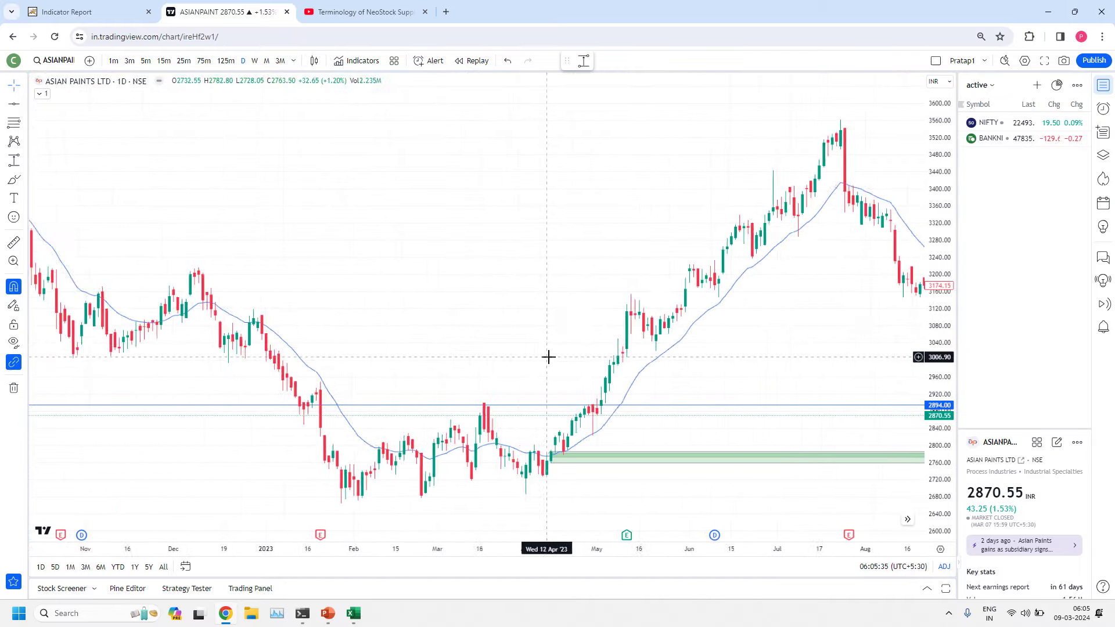
scroll(779, 379, "up", 3)
left_click_drag(559, 247, 615, 533)
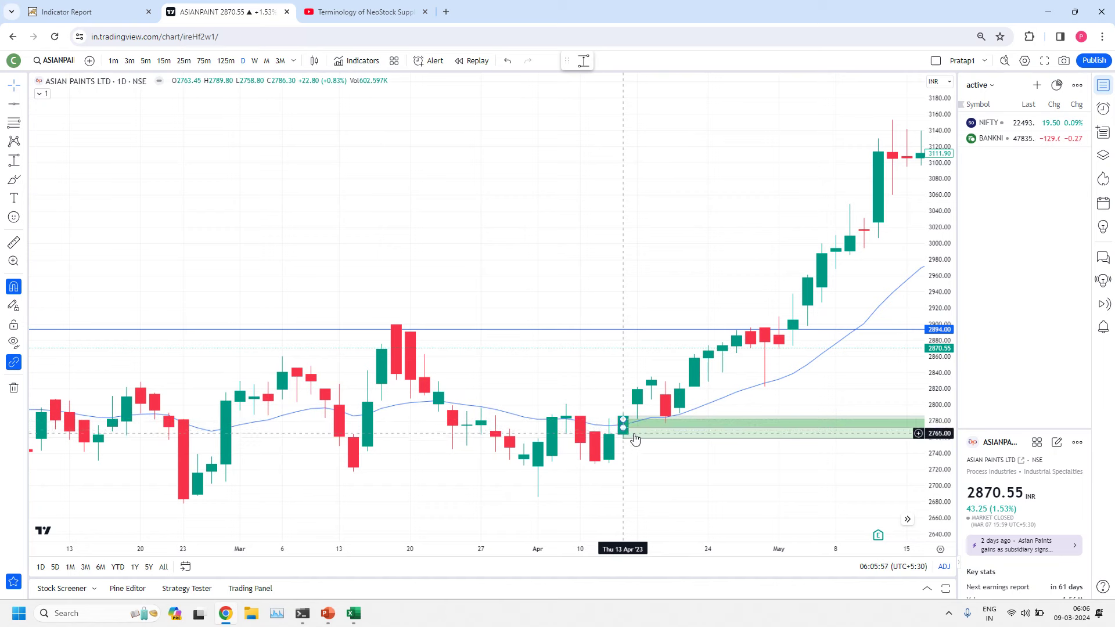
left_click_drag(640, 246, 552, 247)
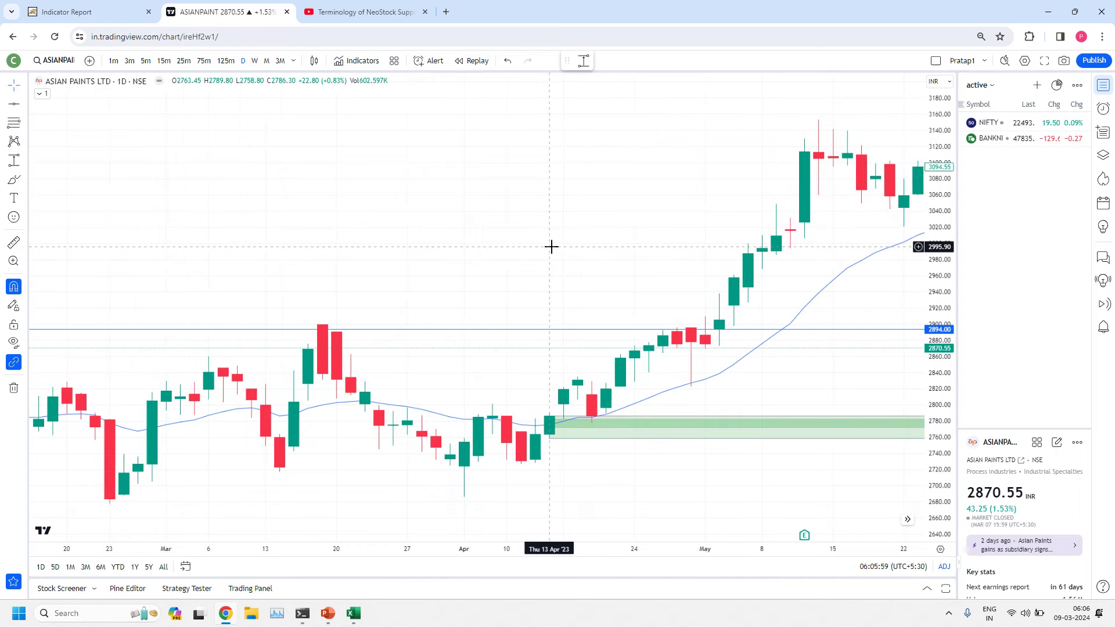
- Switch the chart to the 75-minute time frame and examine the green demand zones' origin in mid-April 2023
left_click(204, 61)
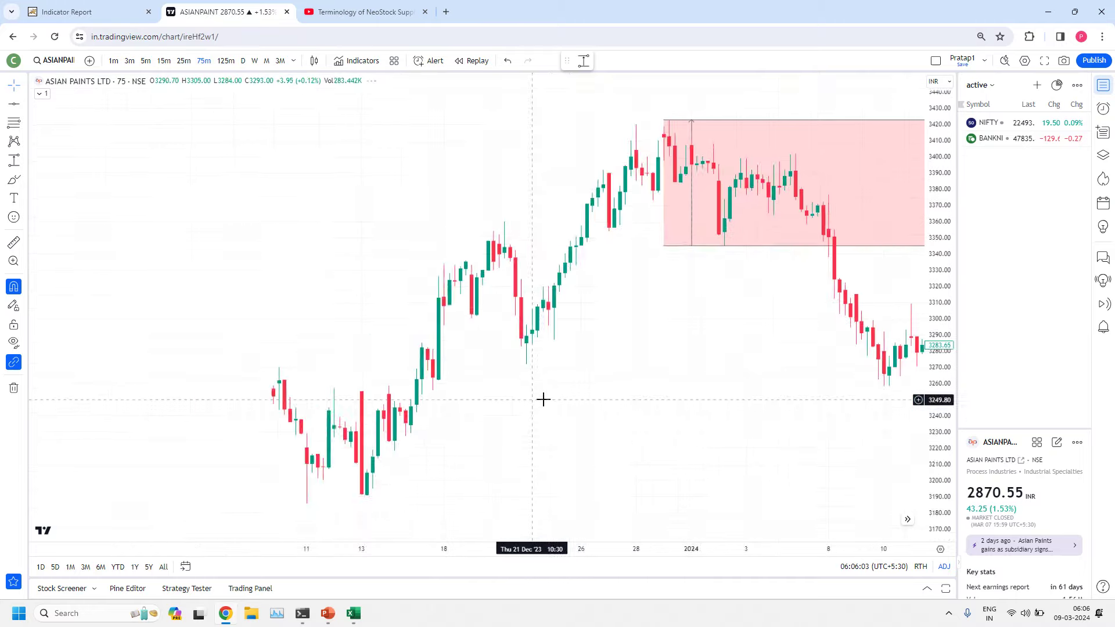
scroll(543, 400, "down", 10)
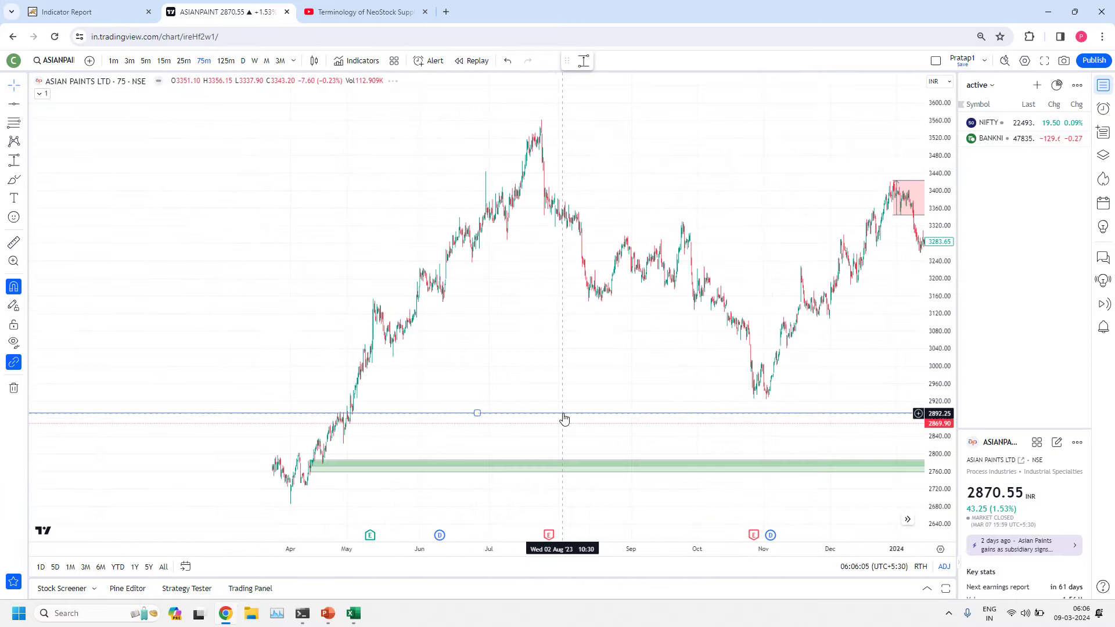
scroll(523, 395, "left", 5)
left_click_drag(465, 273, 750, 400)
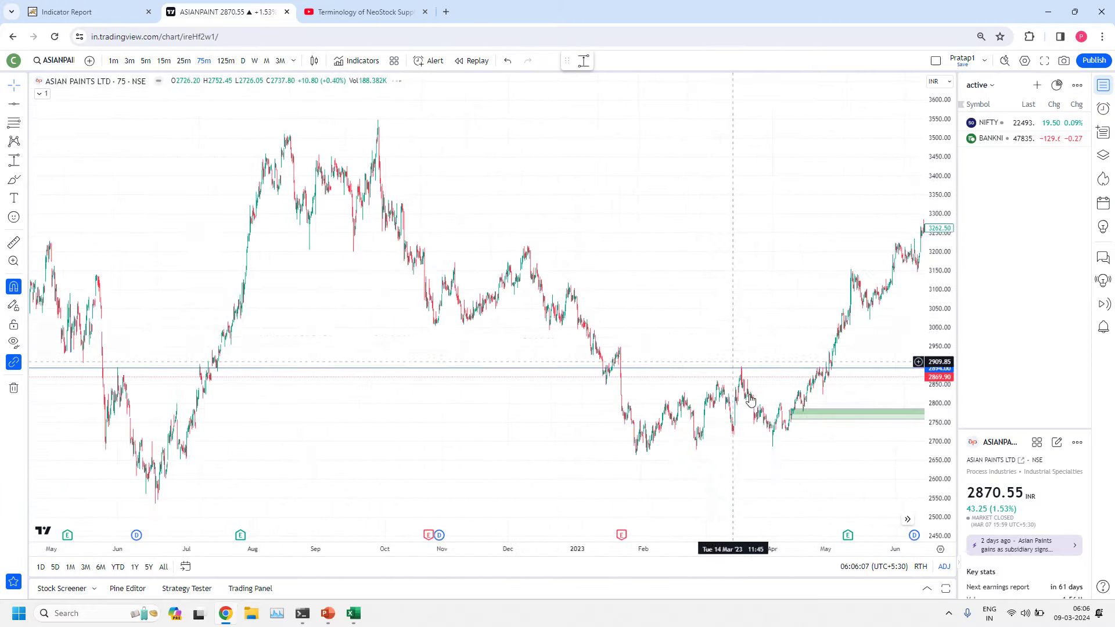
scroll(750, 400, "up", 10)
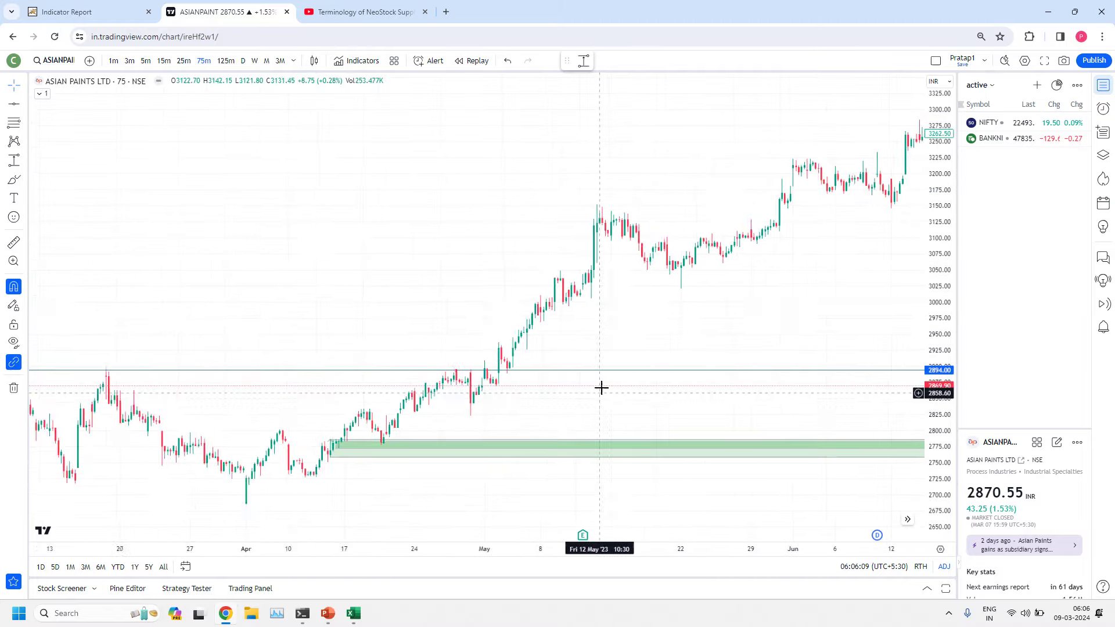
scroll(592, 369, "up", 6)
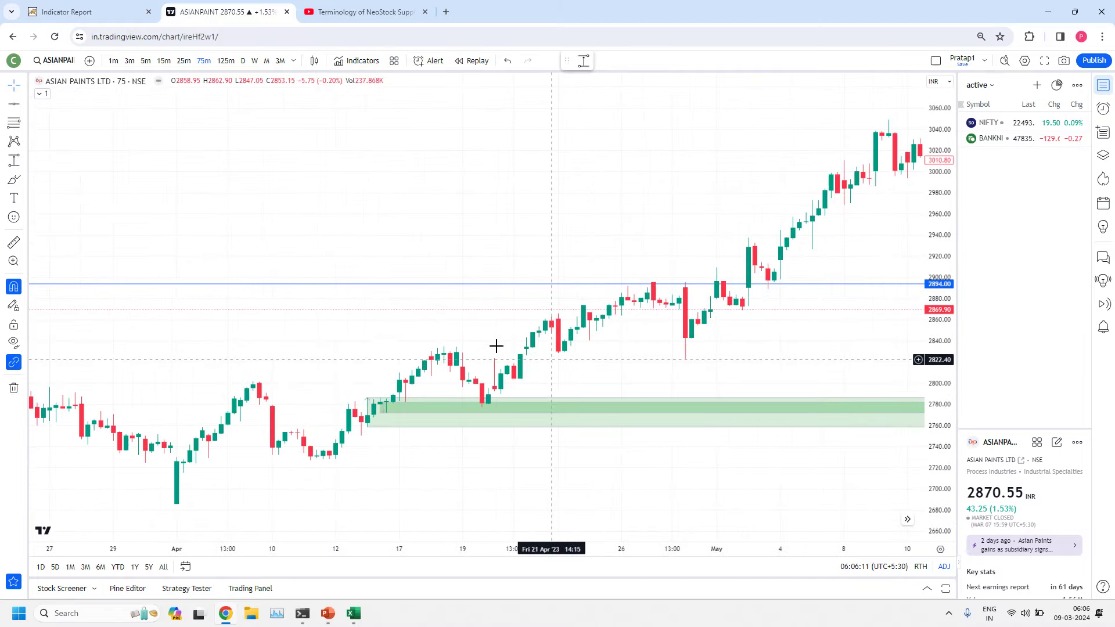
left_click_drag(496, 347, 829, 232)
scroll(852, 389, "up", 5)
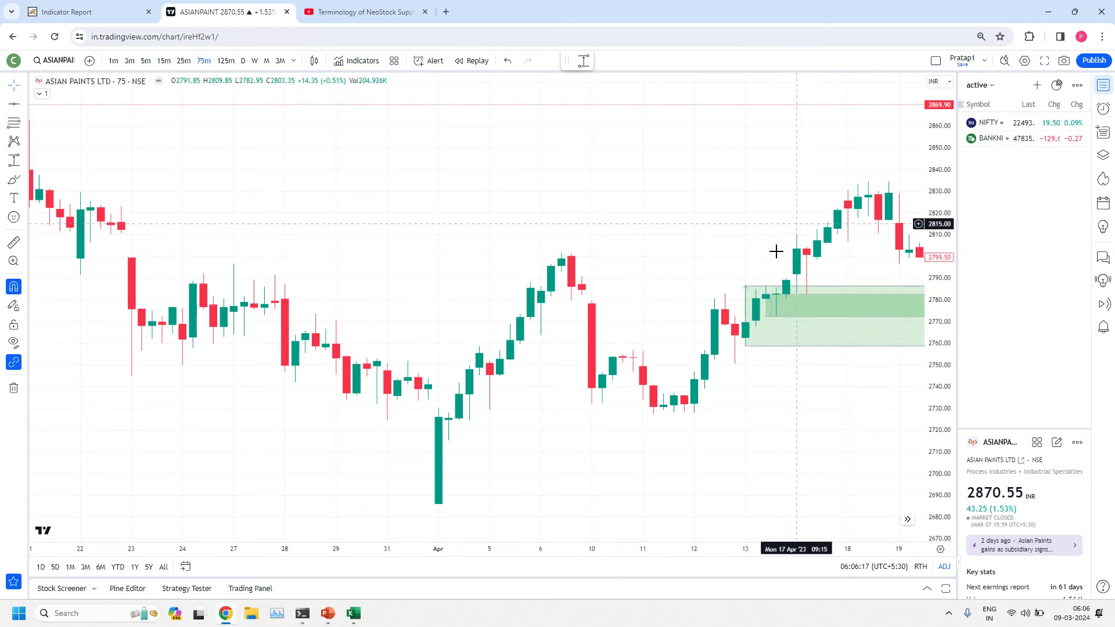
- Follow the 75-minute price action from the April 2023 demand zone through to the latest candles in March 2024
left_click_drag(779, 167, 368, 241)
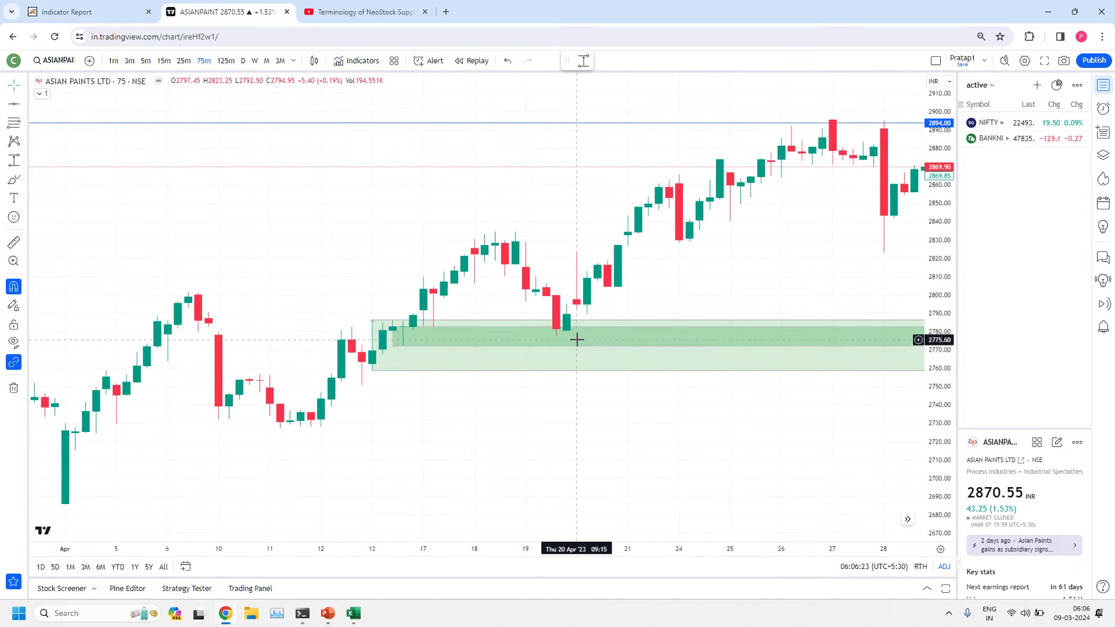
left_click_drag(706, 440, 377, 387)
left_click_drag(555, 338, 162, 295)
scroll(687, 369, "right", 5)
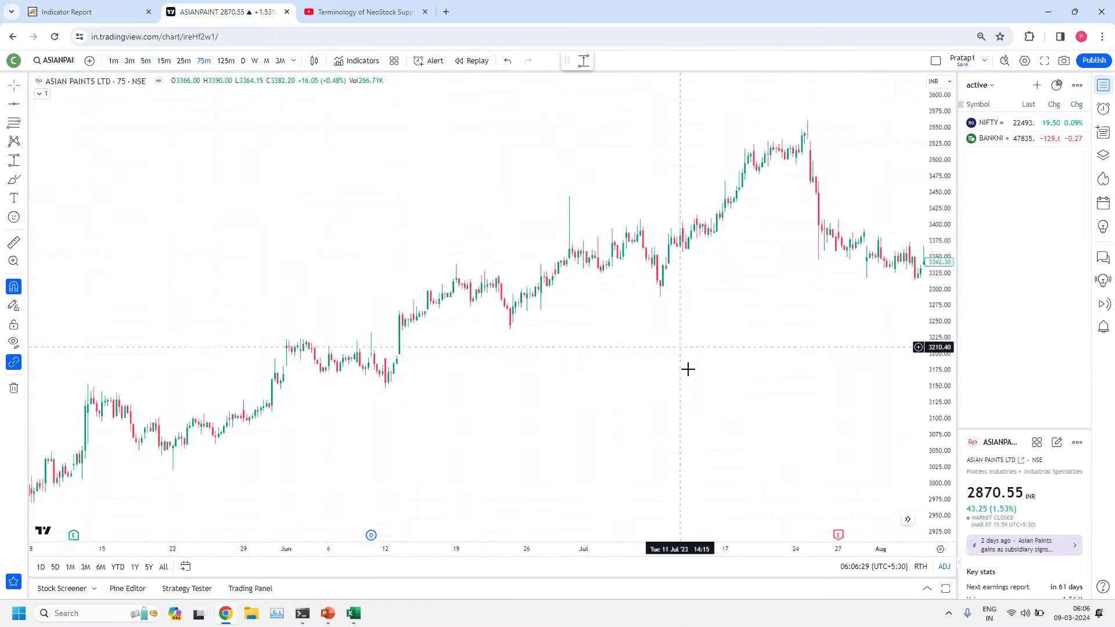
scroll(603, 352, "down", 5)
left_click_drag(603, 351, 441, 391)
scroll(715, 468, "left", 3)
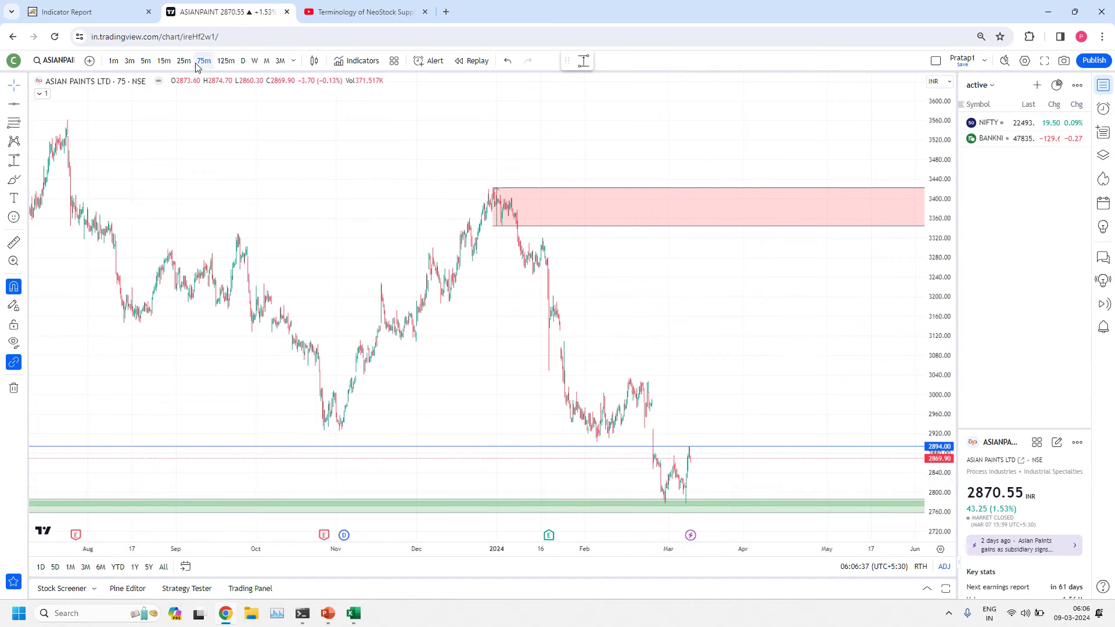
- Return to the daily time frame and examine the latest candles between the green demand zone and the 2894.00 line
left_click(242, 62)
scroll(668, 407, "up", 5)
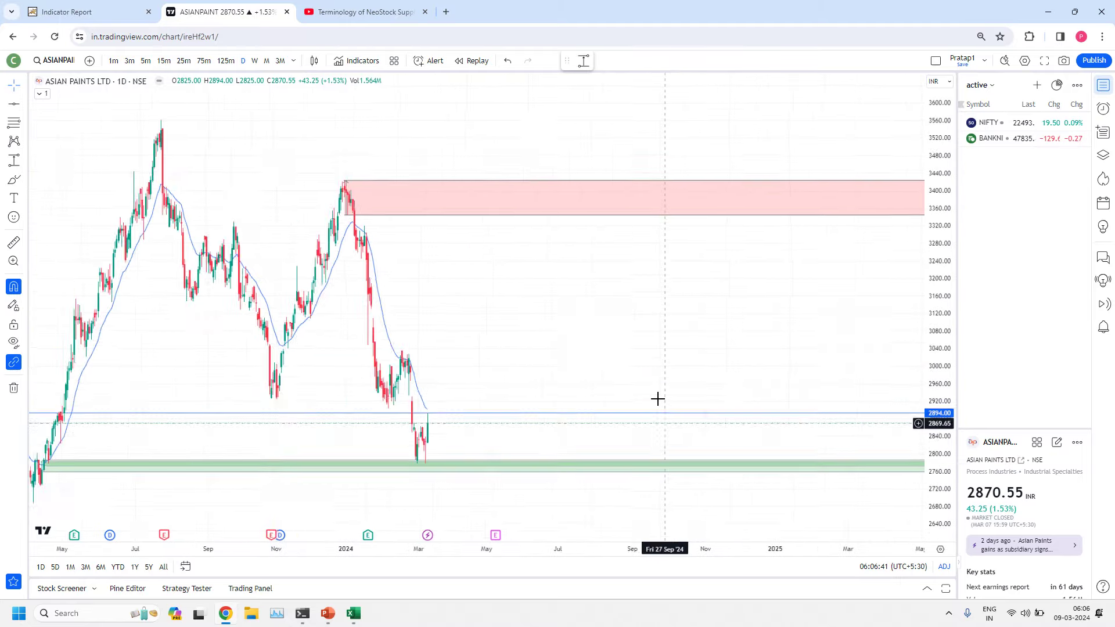
scroll(658, 399, "up", 2)
scroll(774, 343, "down", 4)
scroll(600, 316, "up", 6)
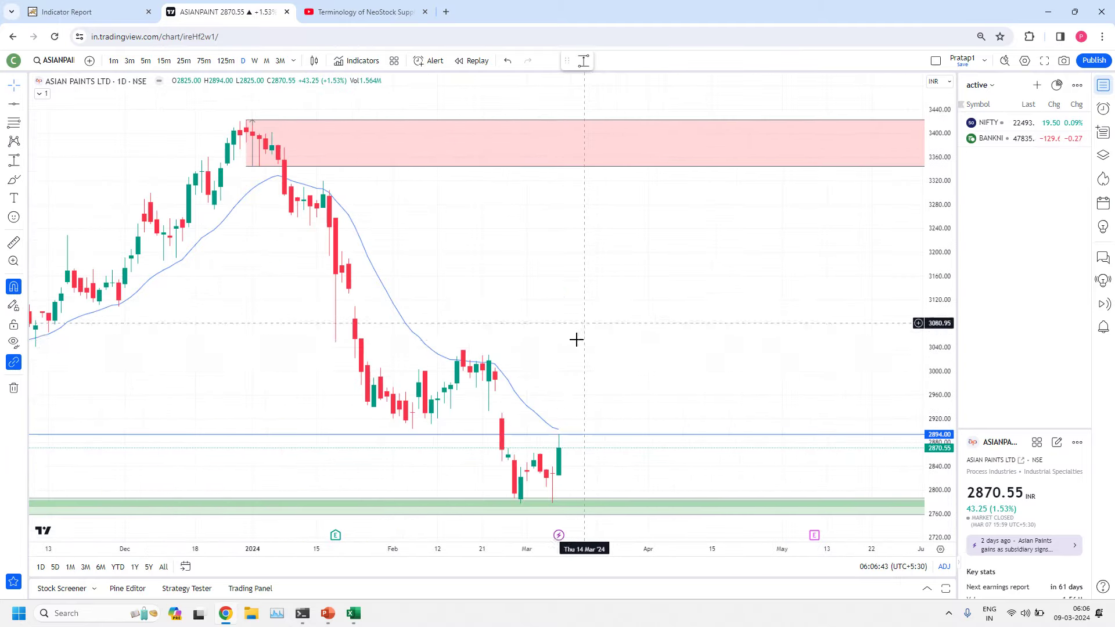
scroll(575, 328, "up", 3)
scroll(782, 242, "down", 2)
scroll(660, 340, "up", 1)
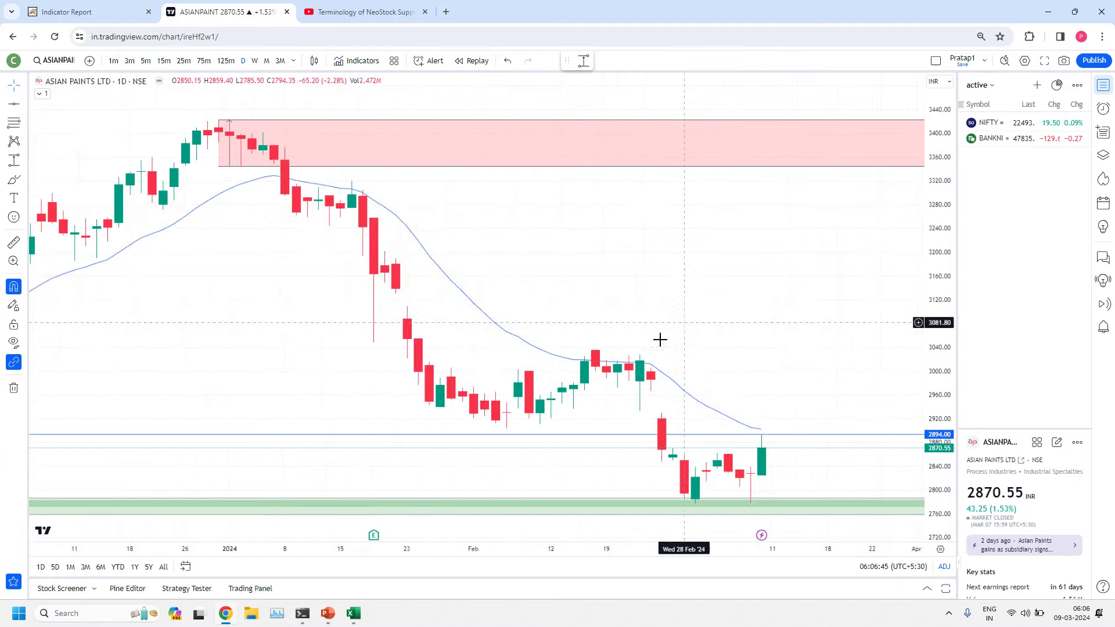
scroll(627, 349, "up", 3)
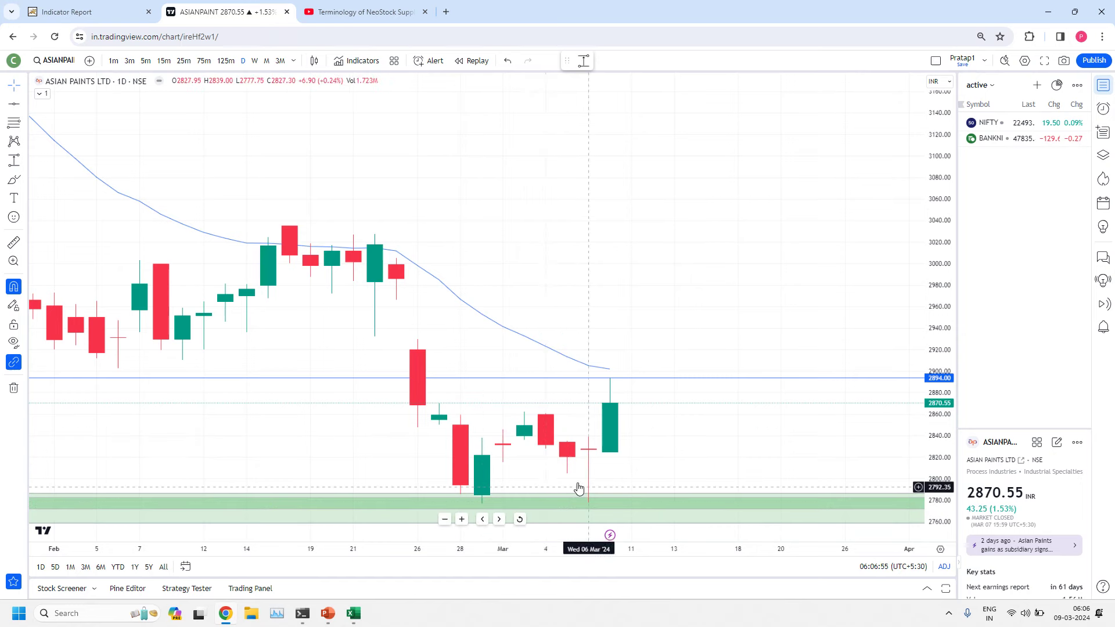
left_click(621, 381)
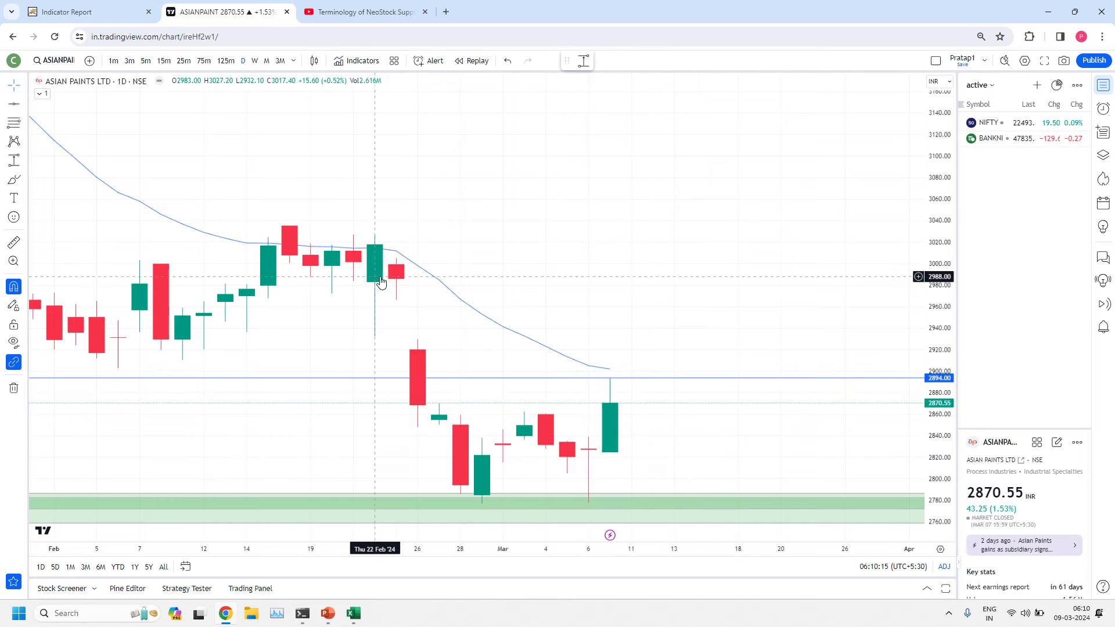
- Draw a zone from 2966.20 to 3005.00 starting at the 23 Feb 2024 candle and apply the DSZ template to it
scroll(643, 221, "down", 3)
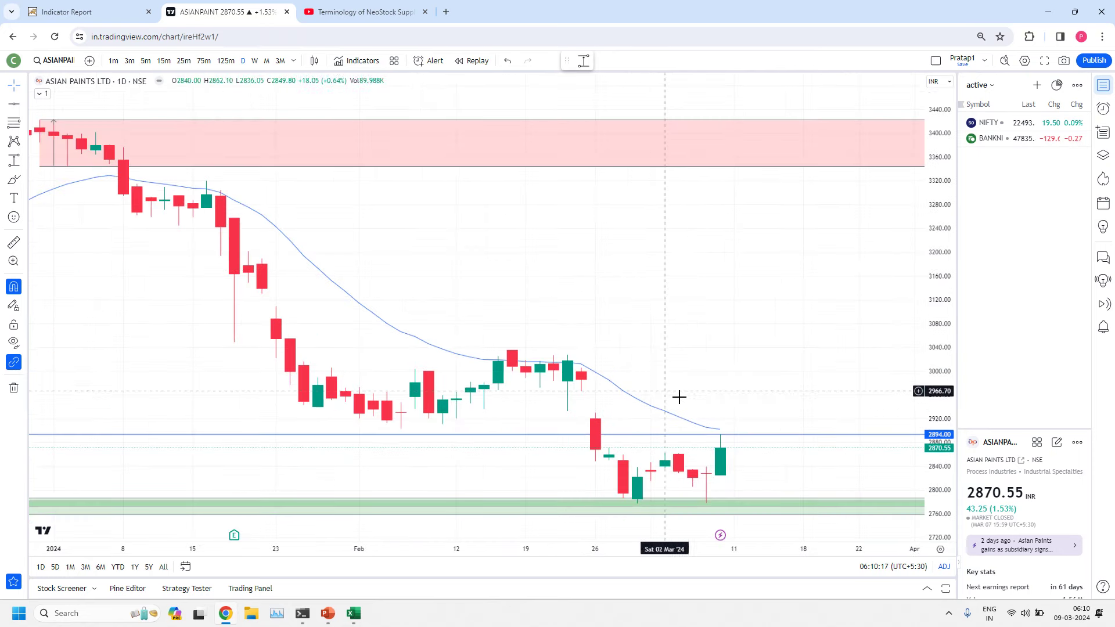
scroll(679, 396, "up", 3)
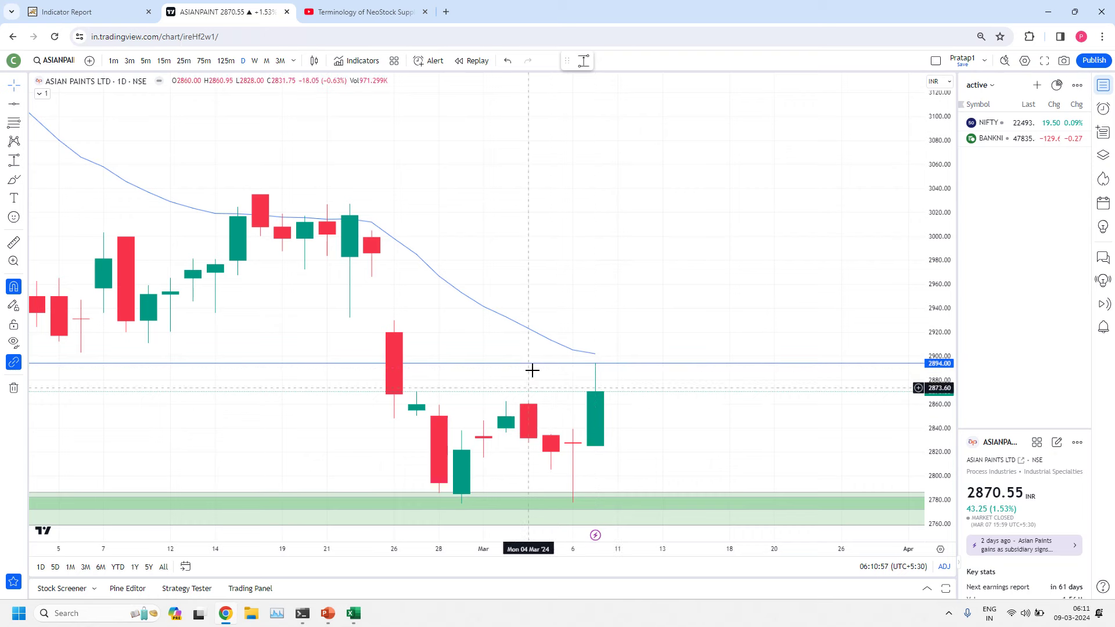
scroll(595, 312, "down", 3)
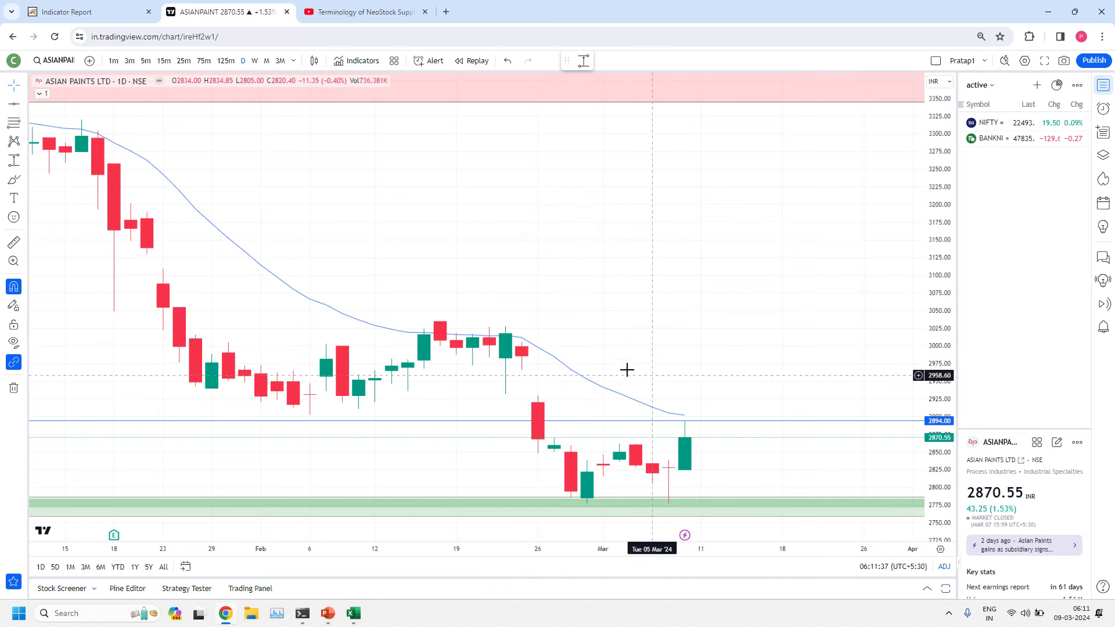
left_click(583, 61)
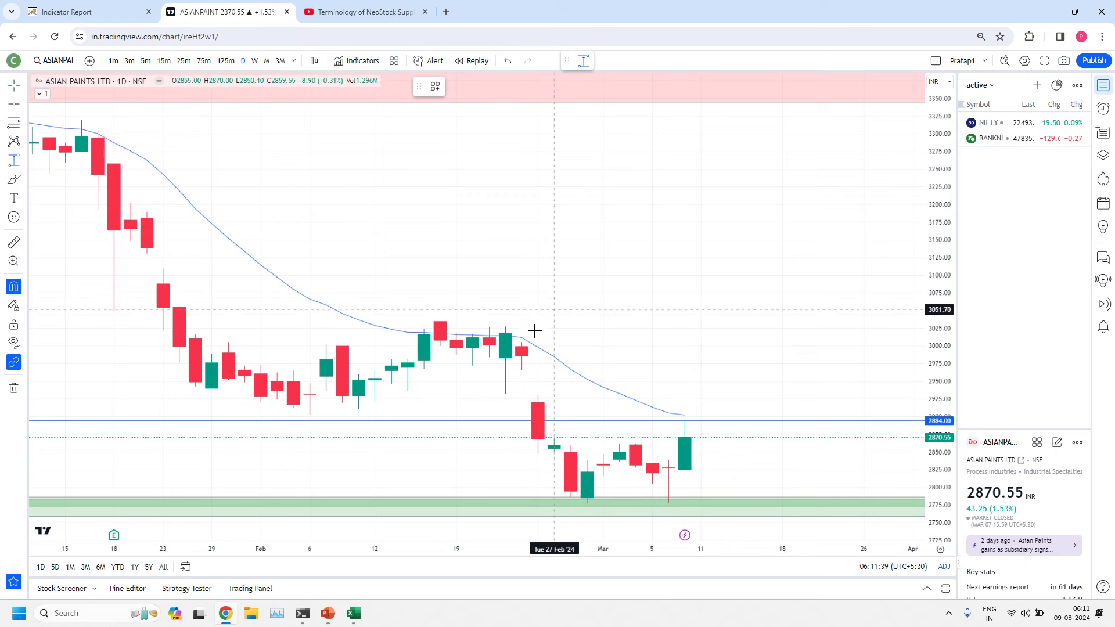
left_click_drag(521, 369, 521, 342)
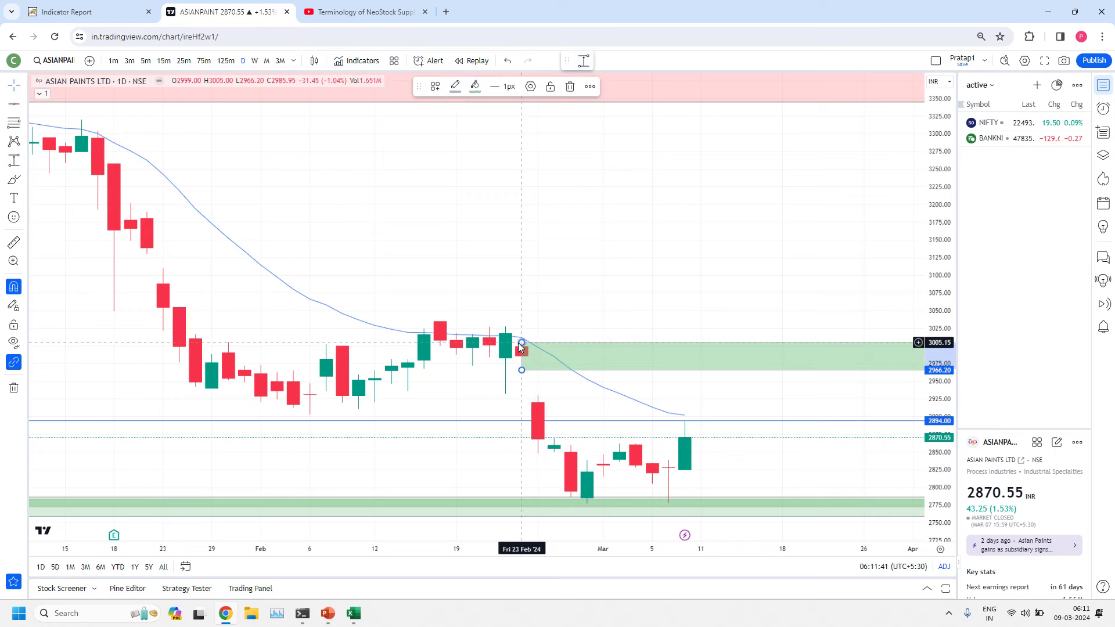
right_click(522, 347)
mouse_move(558, 353)
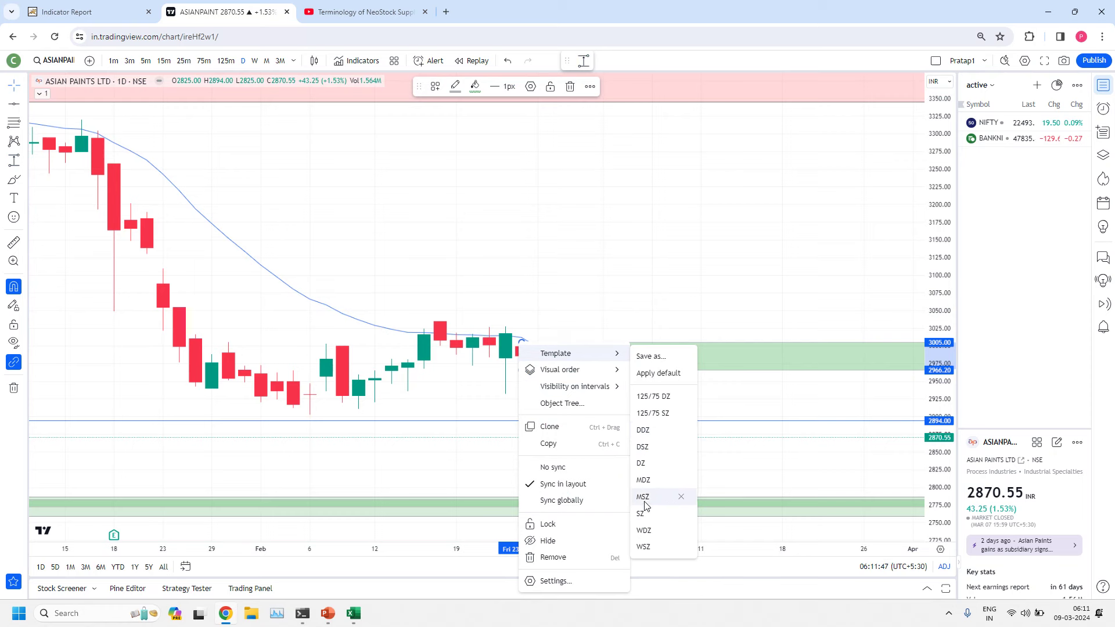
left_click(647, 448)
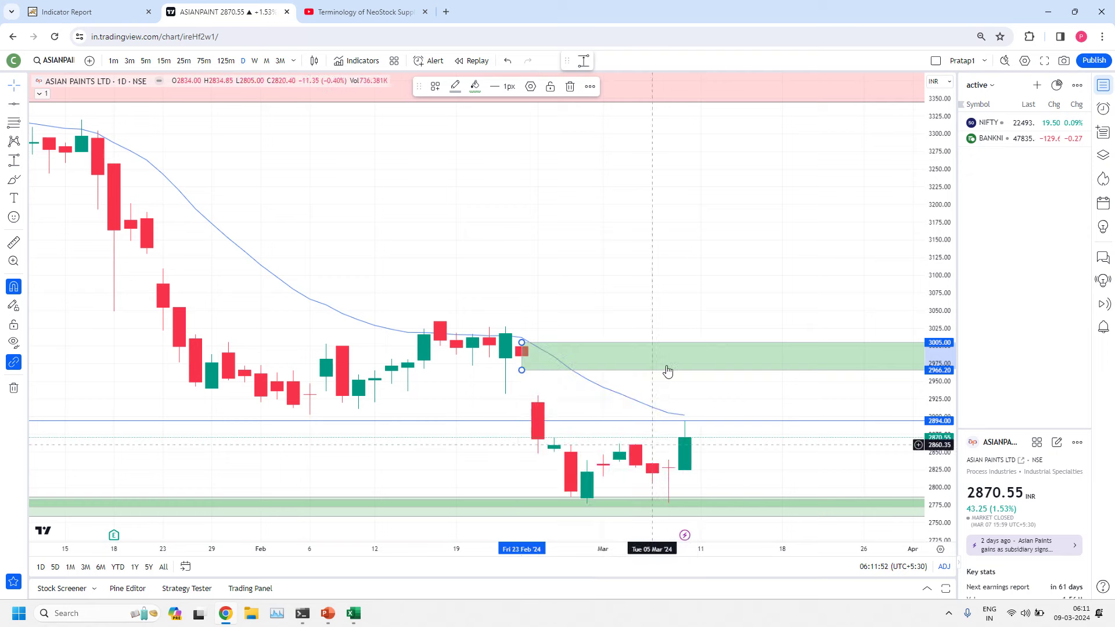
left_click(650, 218)
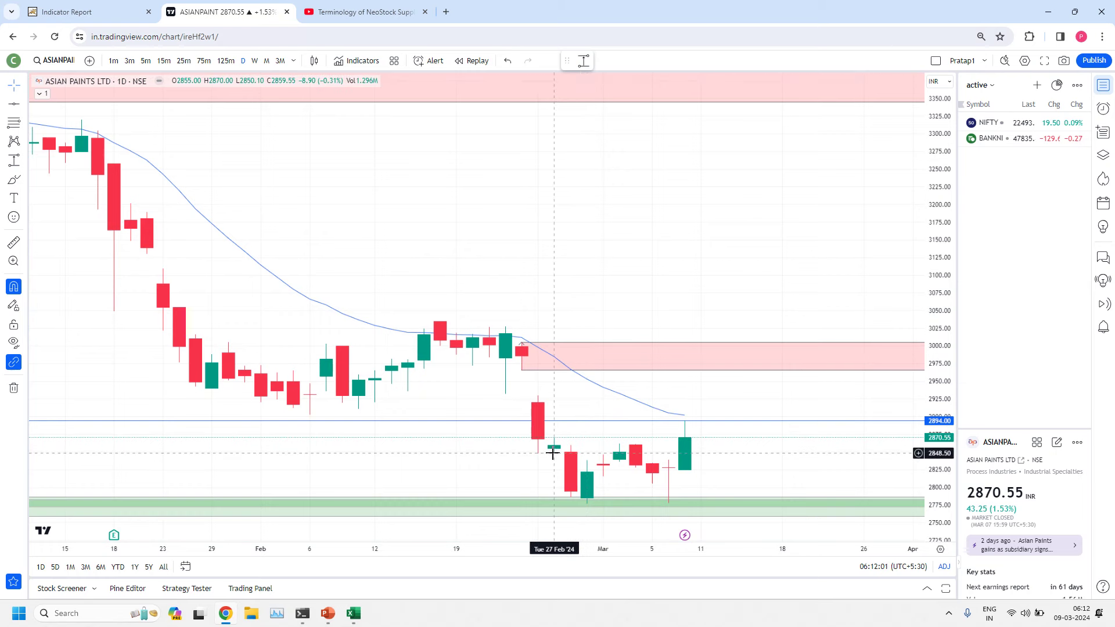
- Draw a second daily supply zone from 2850.10 to 2870.00 starting at the 27 Feb 2024 candle
left_click(583, 61)
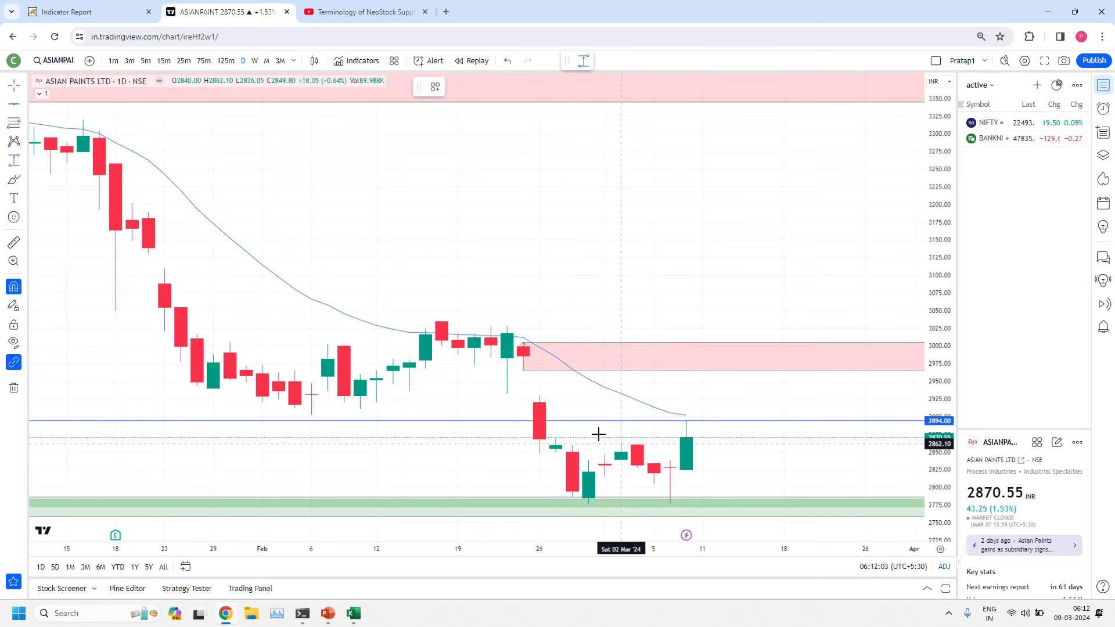
left_click_drag(556, 452, 556, 438)
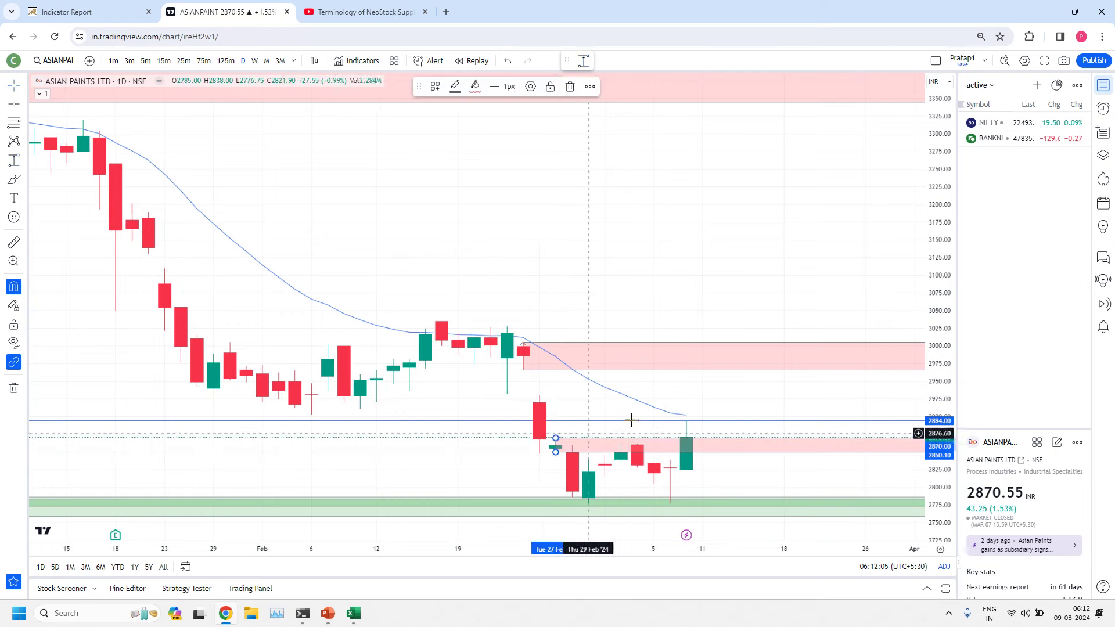
left_click(687, 386)
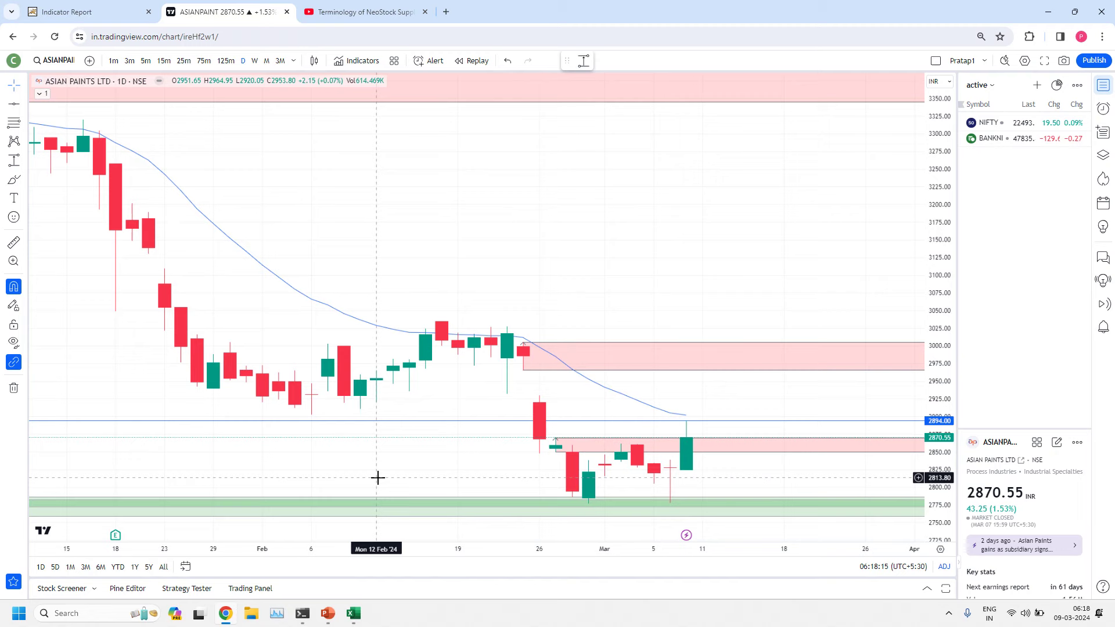
- Review the 23-Oct-2023 Volume vs Zone video in the YouTube playlist, and switch to the slideshow to show the next viewer comment
left_click(364, 12)
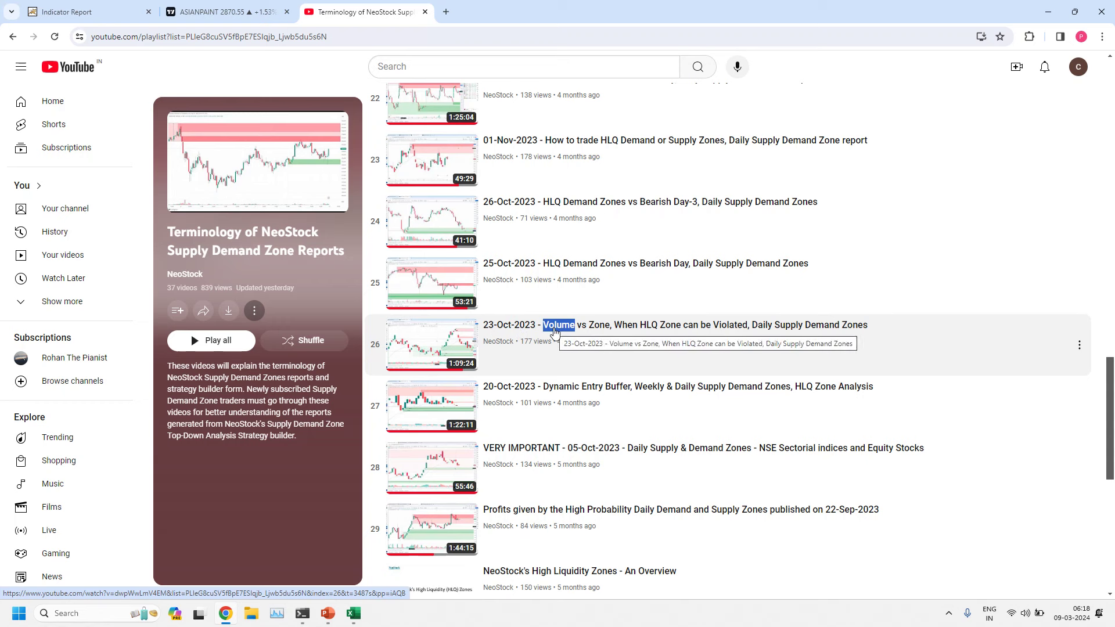
key("alt+Tab")
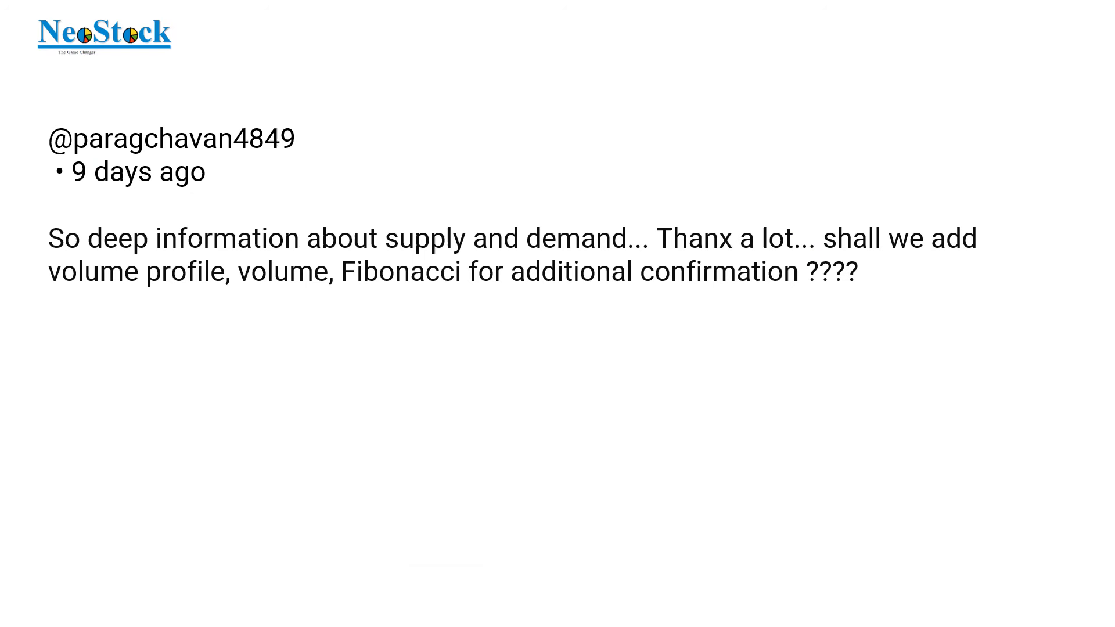
key("Right")
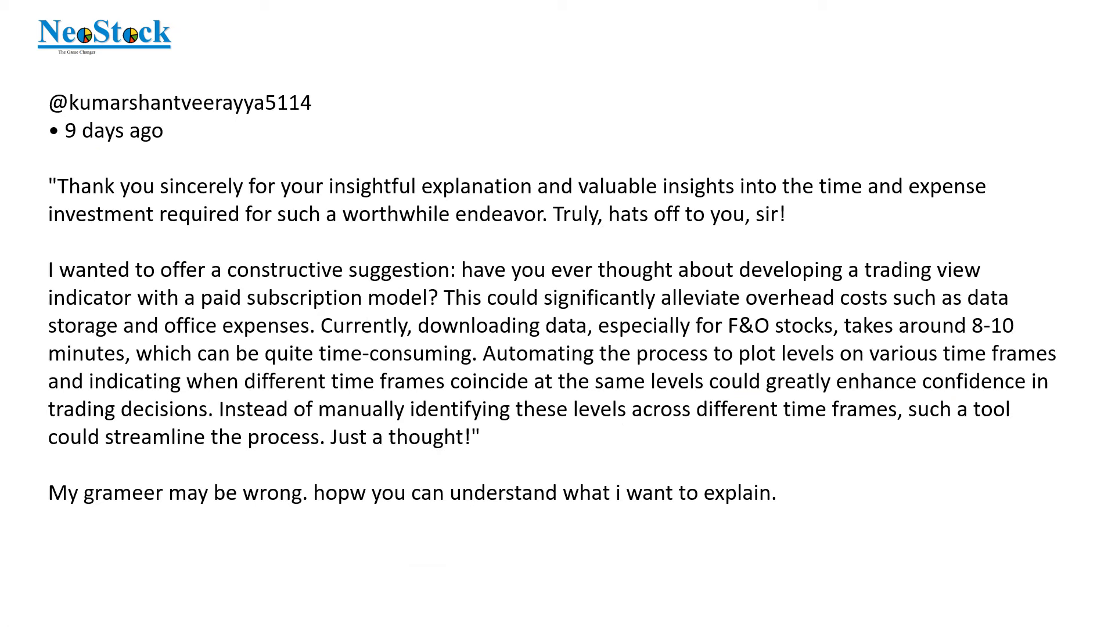